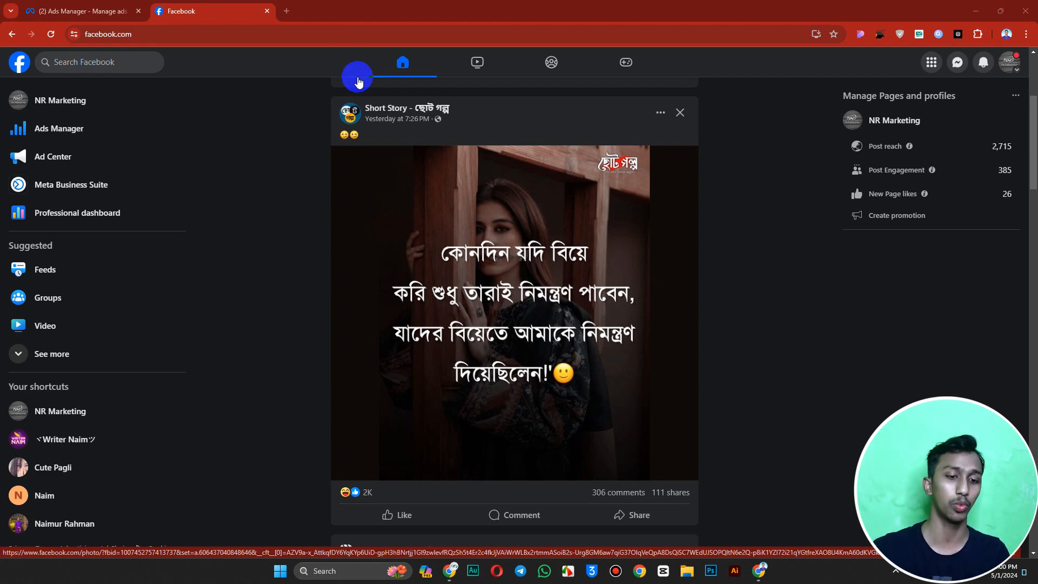
- Search Google Images for "facebook pixal" in a new browser tab
{"action": "left_click", "coordinate": [286, 12]}
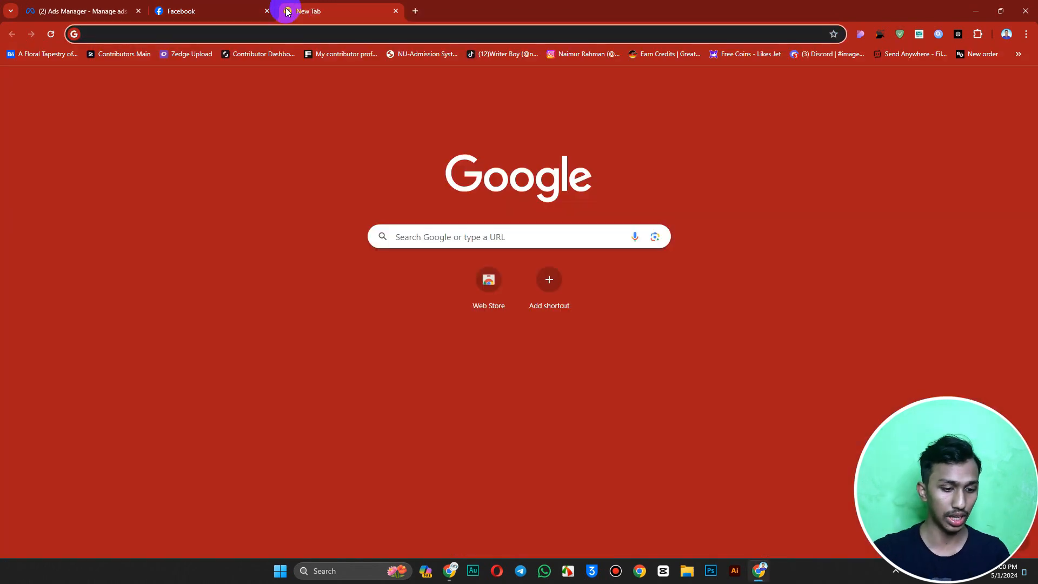
{"action": "type", "text": "facebook "}
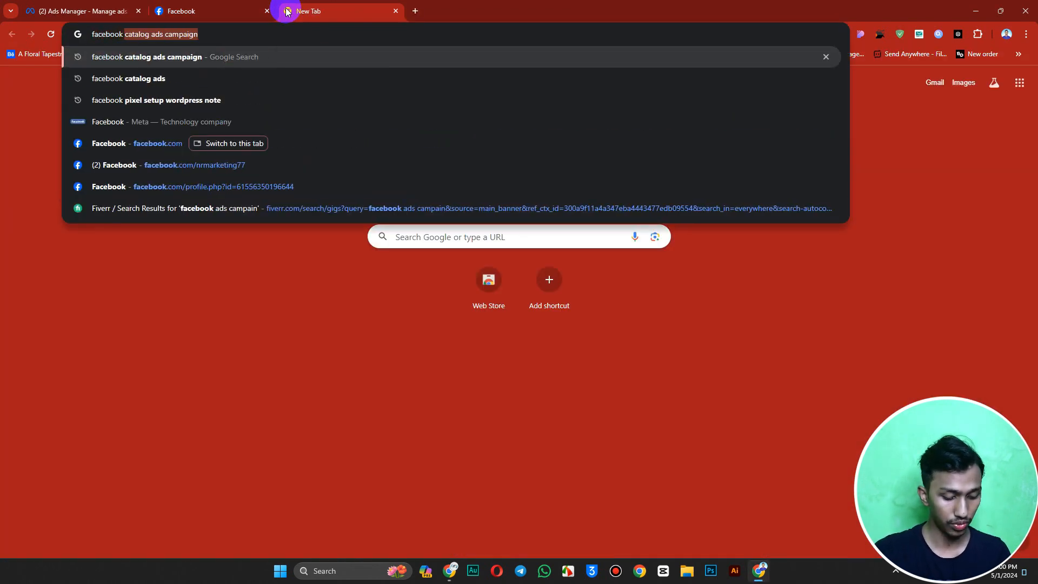
{"action": "type", "text": "pixal"}
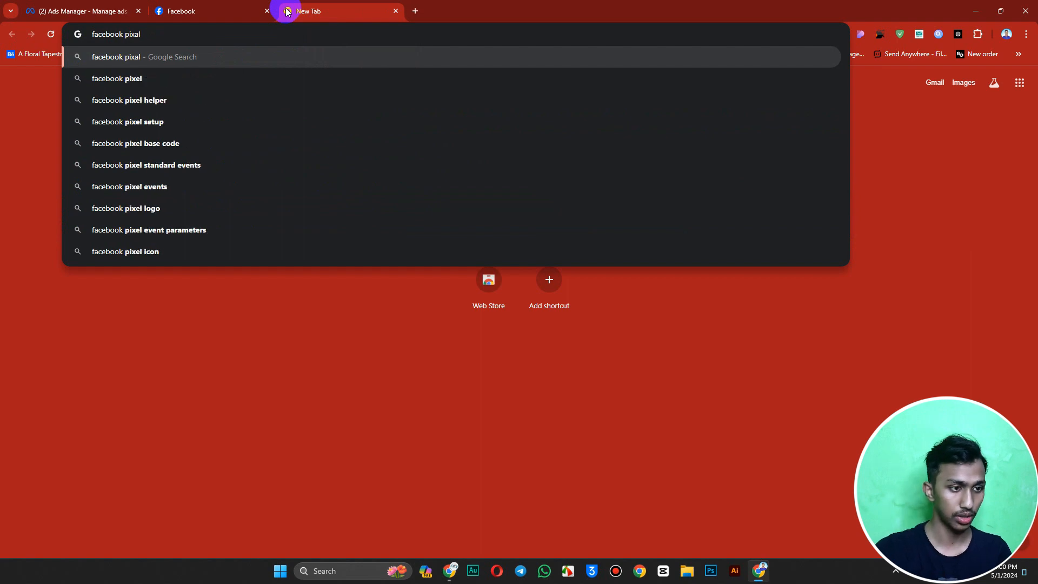
{"action": "key", "text": "Return"}
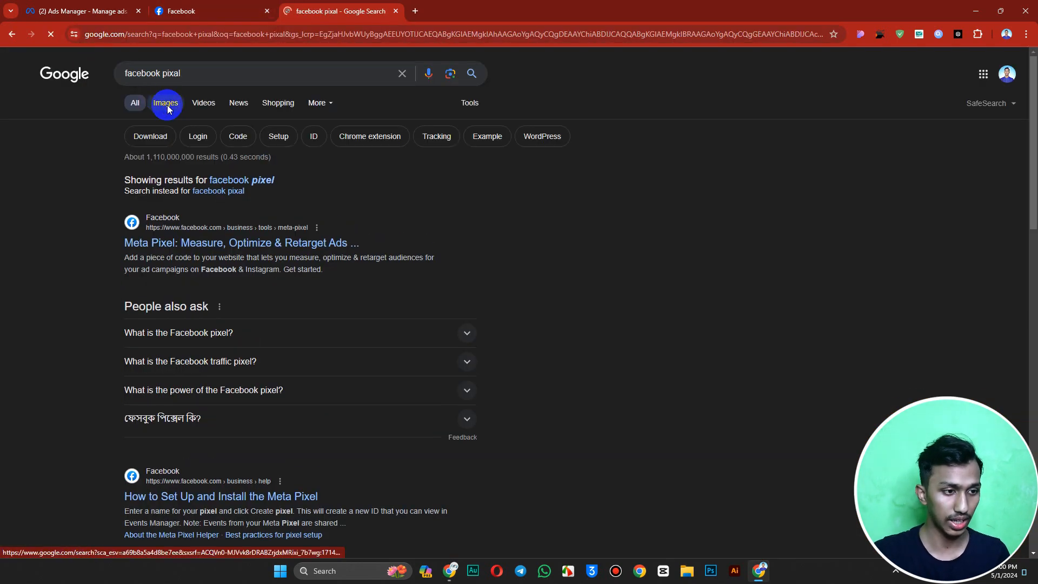
{"action": "left_click", "coordinate": [166, 104]}
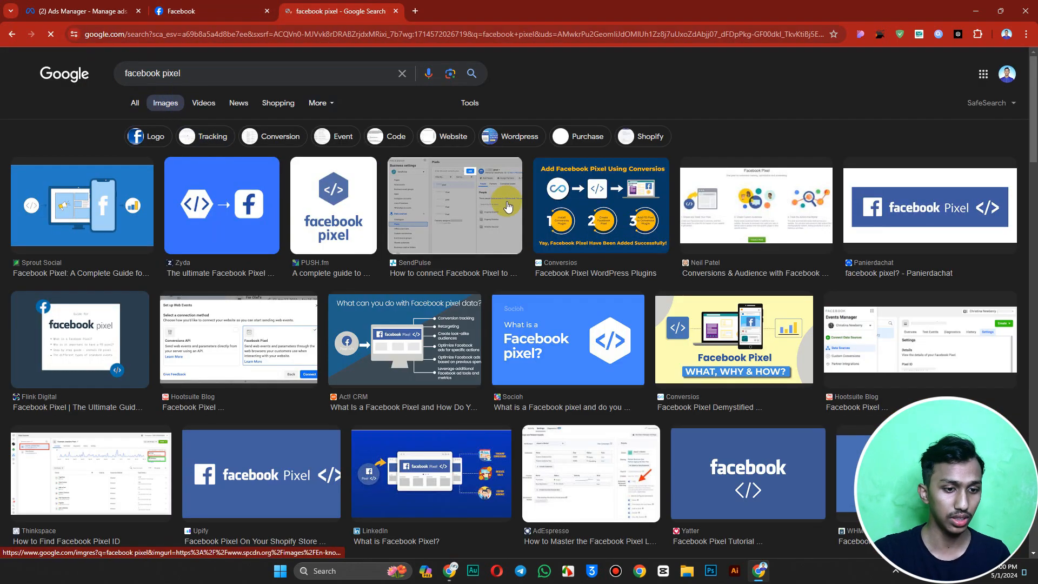
- Look through the Facebook Pixel image results for examples of pixel setup, tracking and dashboards
{"action": "scroll", "coordinate": [324, 297], "scroll_direction": "down", "scroll_amount": 3}
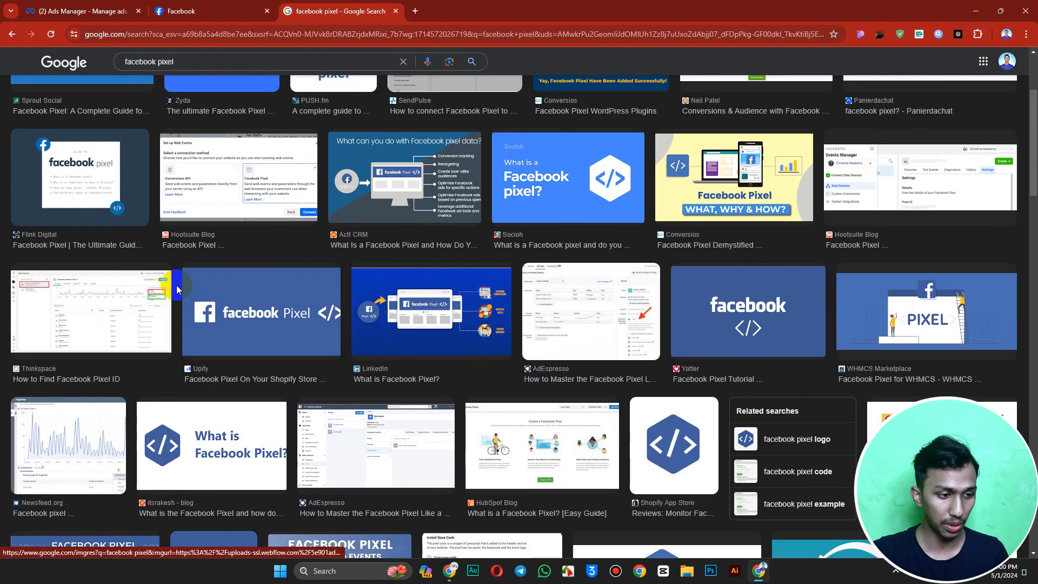
{"action": "scroll", "coordinate": [533, 232], "scroll_direction": "down", "scroll_amount": 8}
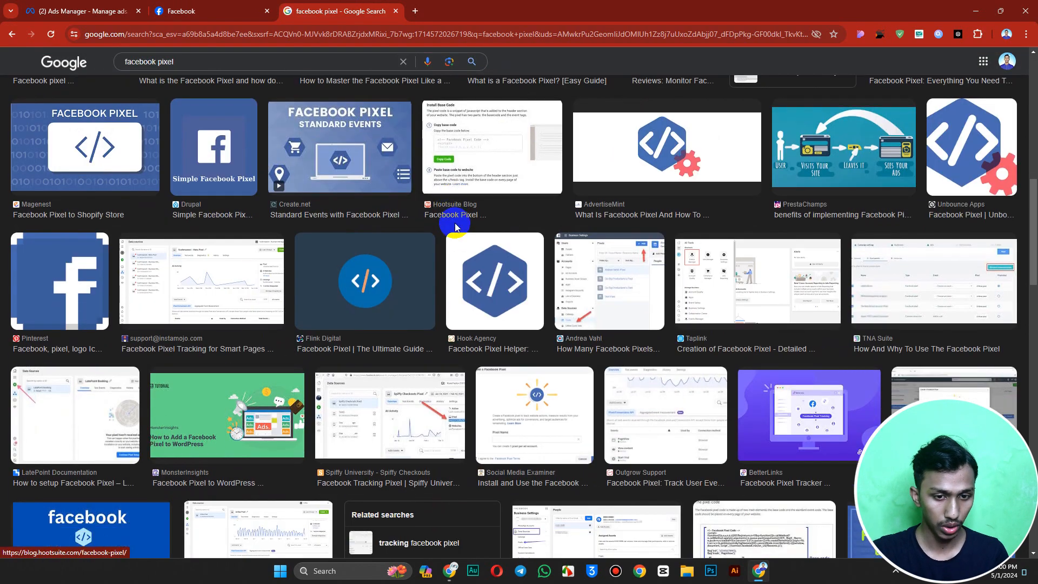
{"action": "scroll", "coordinate": [303, 324], "scroll_direction": "down", "scroll_amount": 4}
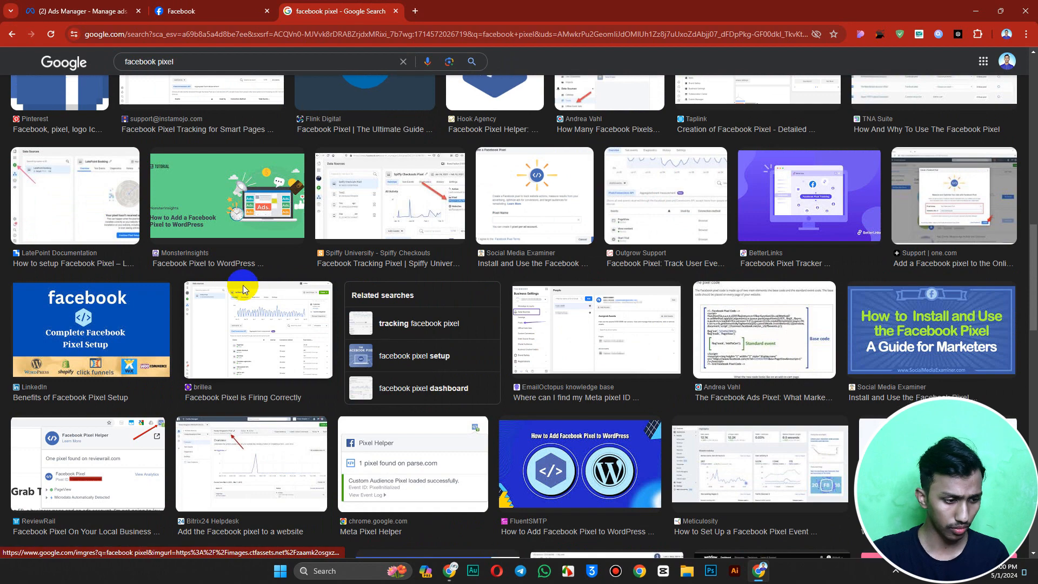
{"action": "scroll", "coordinate": [243, 290], "scroll_direction": "down", "scroll_amount": 4}
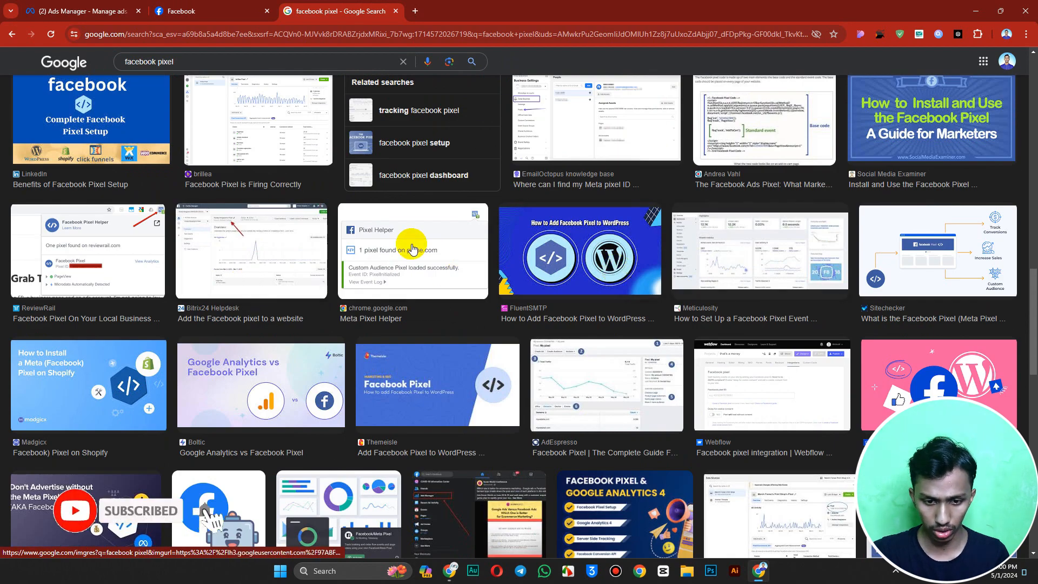
{"action": "scroll", "coordinate": [412, 249], "scroll_direction": "down", "scroll_amount": 5}
{"action": "scroll", "coordinate": [230, 201], "scroll_direction": "down", "scroll_amount": 6}
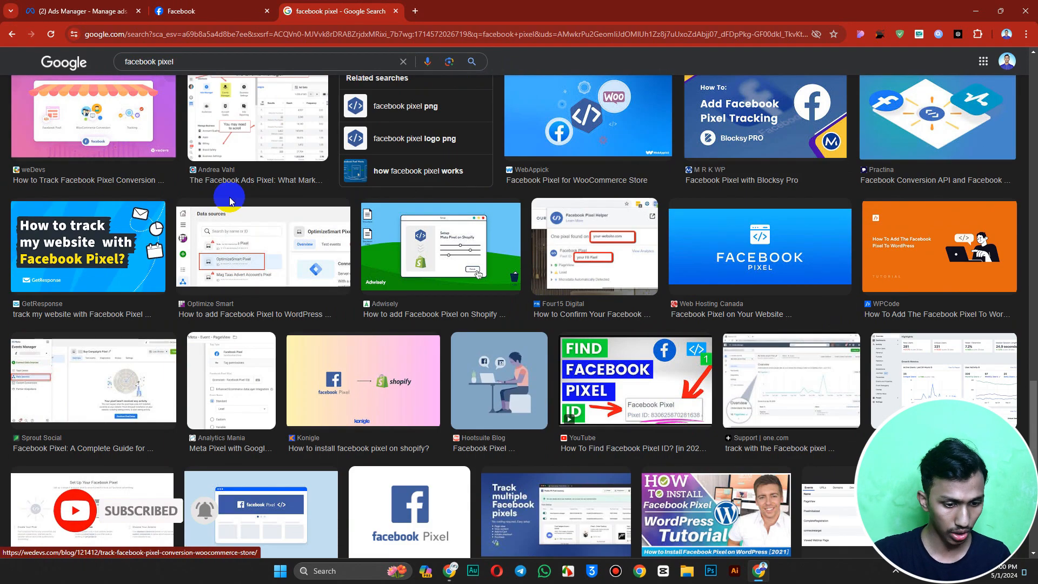
{"action": "scroll", "coordinate": [259, 156], "scroll_direction": "up", "scroll_amount": 8}
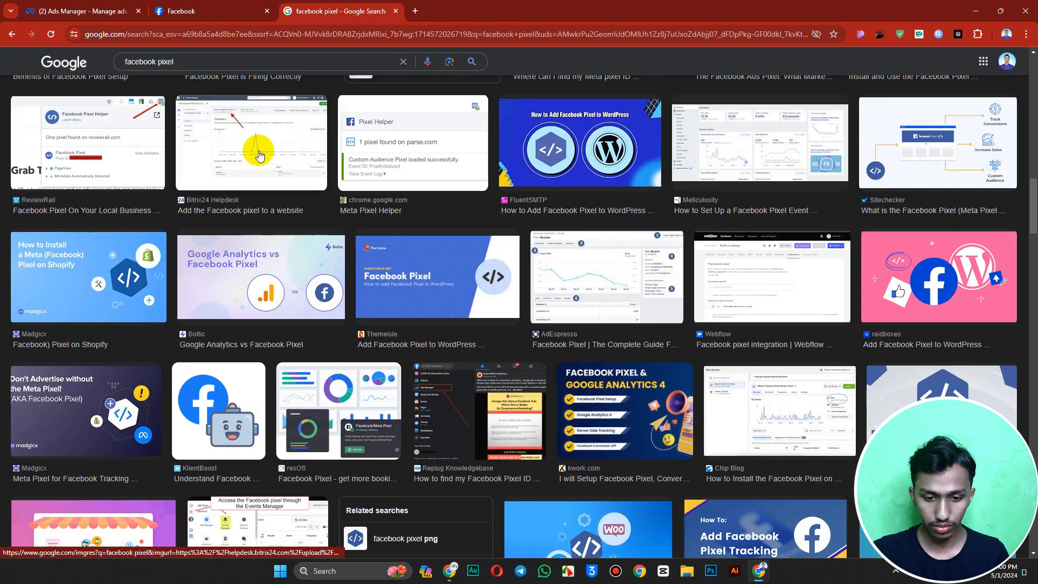
{"action": "scroll", "coordinate": [259, 156], "scroll_direction": "down", "scroll_amount": 7}
- Search the images for "facebook pixel png" and for "facebook pixel helper", and look over the results
{"action": "left_click", "coordinate": [206, 61]}
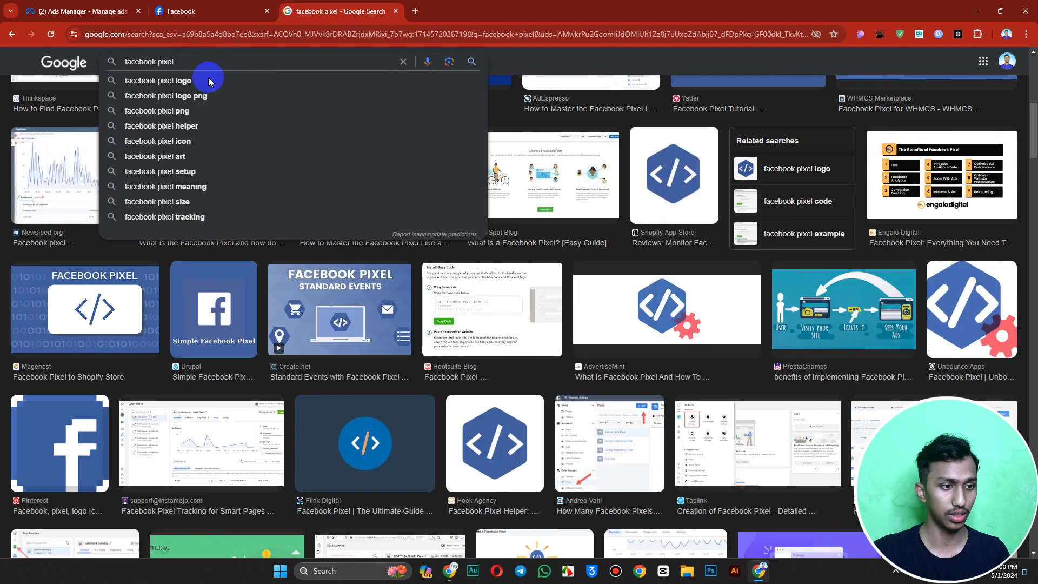
{"action": "left_click", "coordinate": [204, 111]}
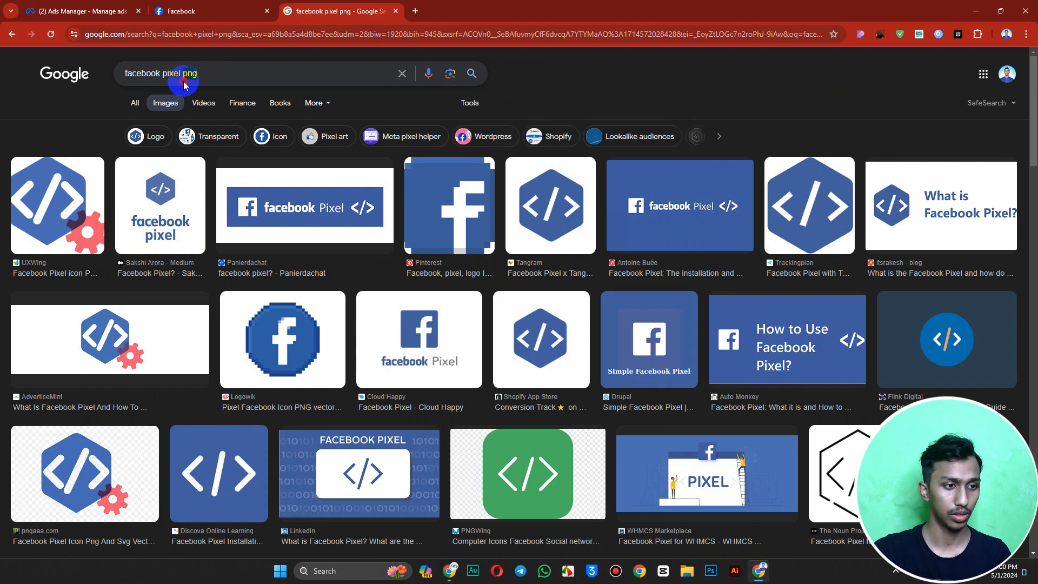
{"action": "key", "text": "BackSpace"}
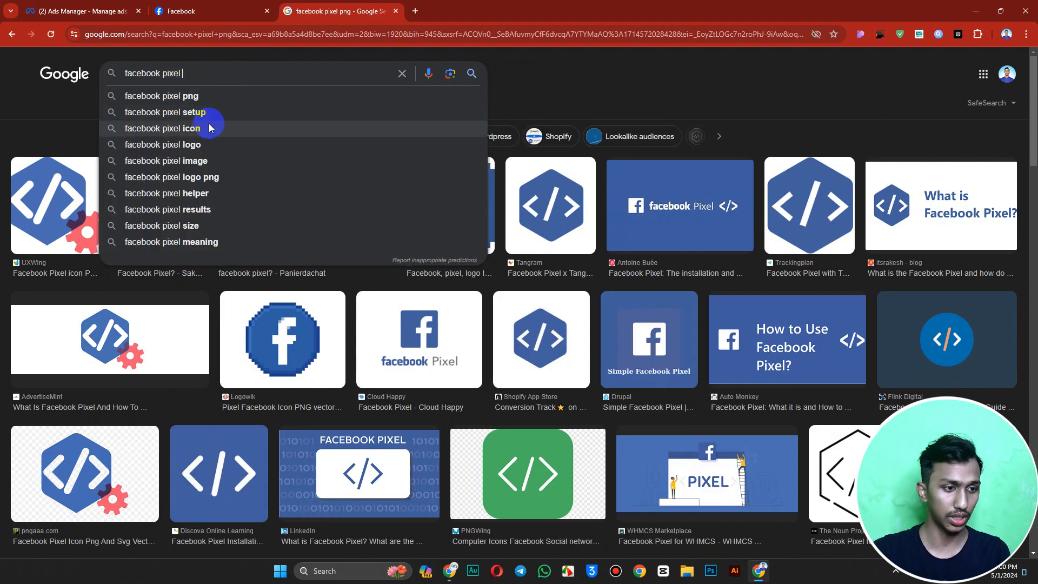
{"action": "key", "text": "Return"}
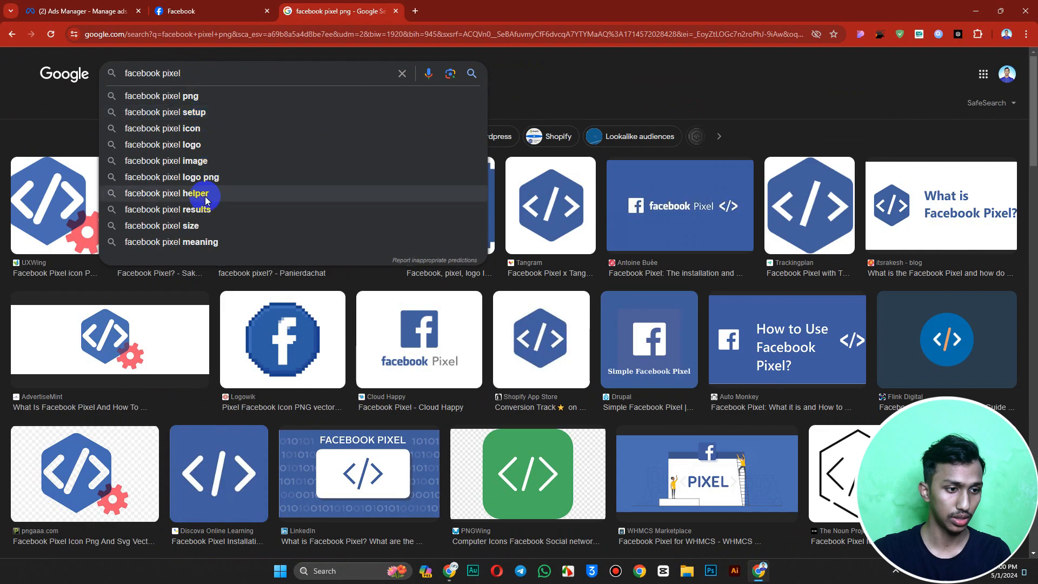
{"action": "left_click", "coordinate": [206, 196]}
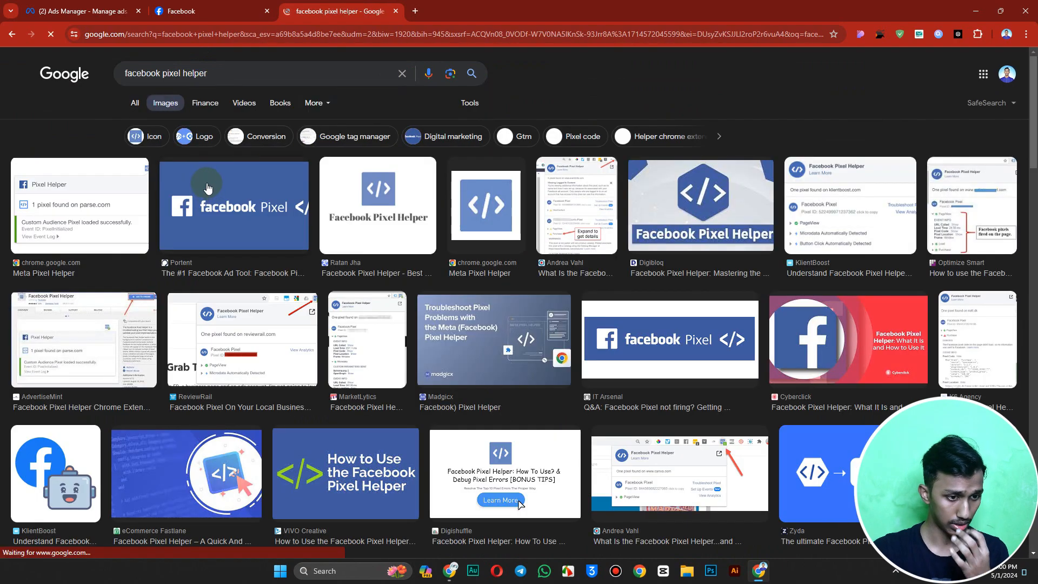
{"action": "scroll", "coordinate": [275, 211], "scroll_direction": "down", "scroll_amount": 2}
{"action": "scroll", "coordinate": [276, 211], "scroll_direction": "down", "scroll_amount": 7}
{"action": "scroll", "coordinate": [270, 185], "scroll_direction": "up", "scroll_amount": 9}
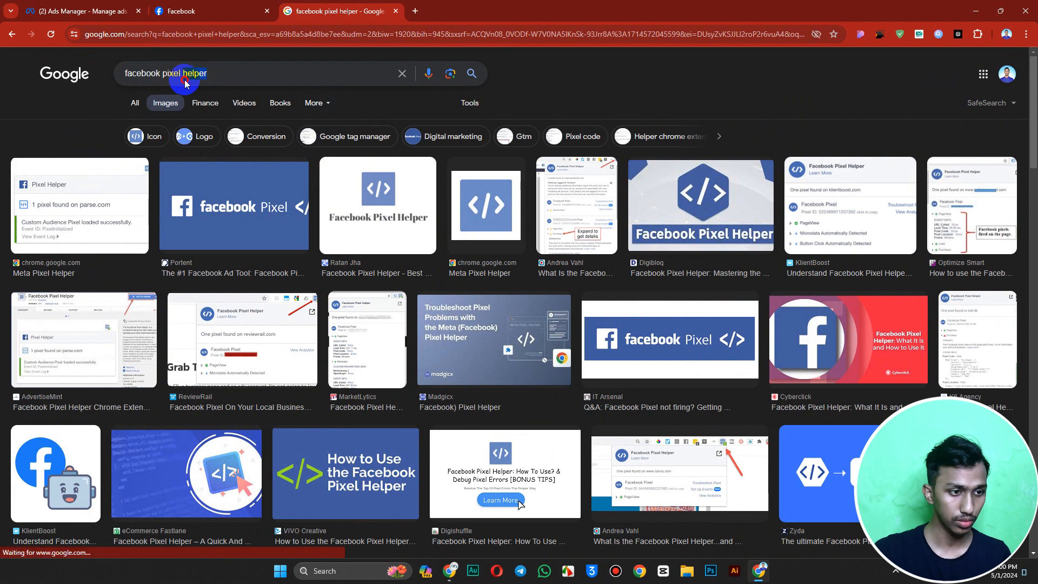
- Change the image search to "facebook pixel statuse"
{"action": "double_click", "coordinate": [185, 79]}
{"action": "type", "text": "st"}
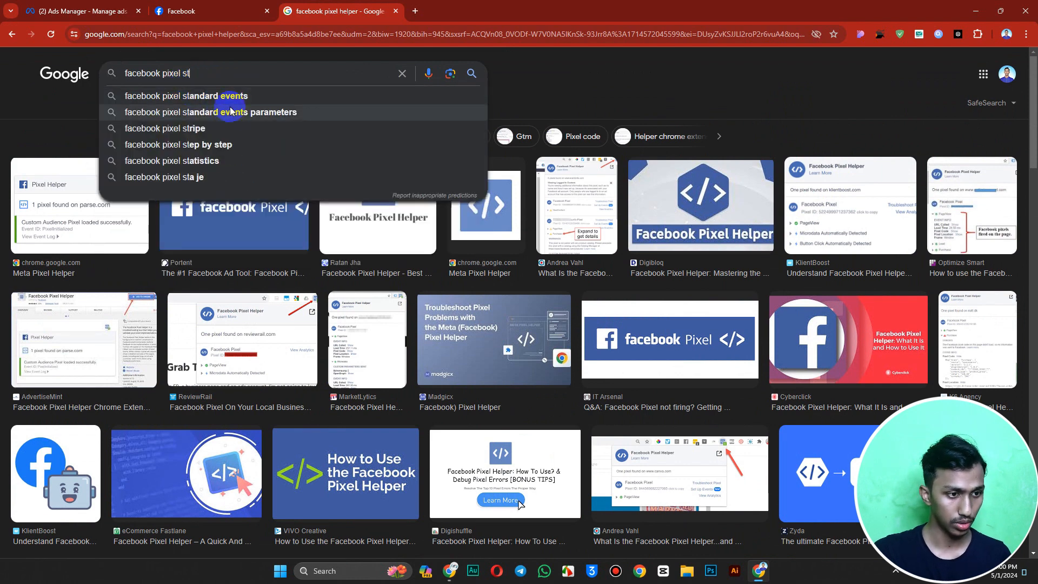
{"action": "type", "text": "atu"}
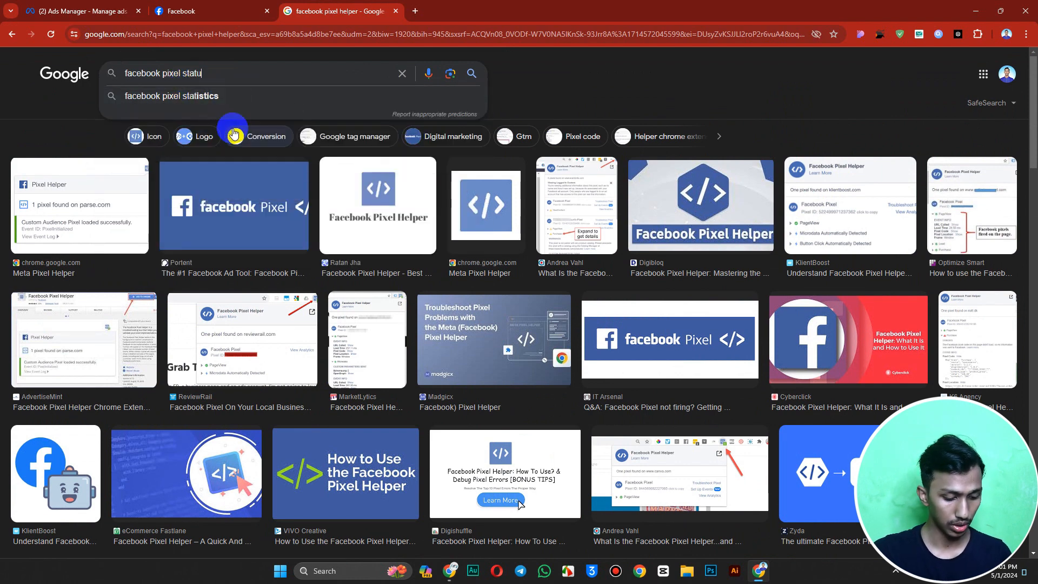
{"action": "type", "text": "se"}
{"action": "key", "text": "Return"}
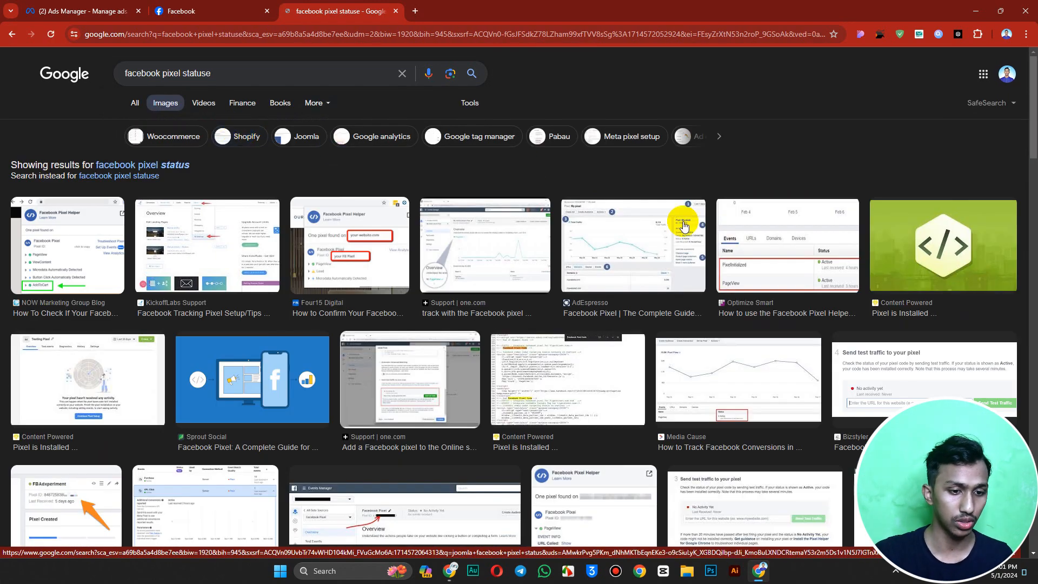
- Examine the image results for screenshots of Facebook Pixel status, events and activity
{"action": "scroll", "coordinate": [764, 250], "scroll_direction": "down", "scroll_amount": 5}
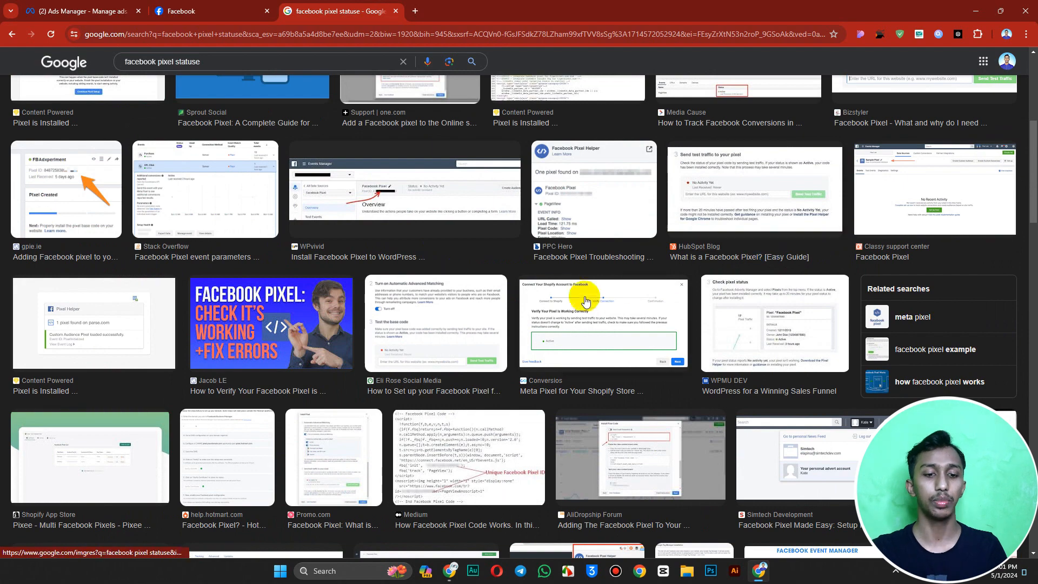
{"action": "scroll", "coordinate": [294, 234], "scroll_direction": "down", "scroll_amount": 4}
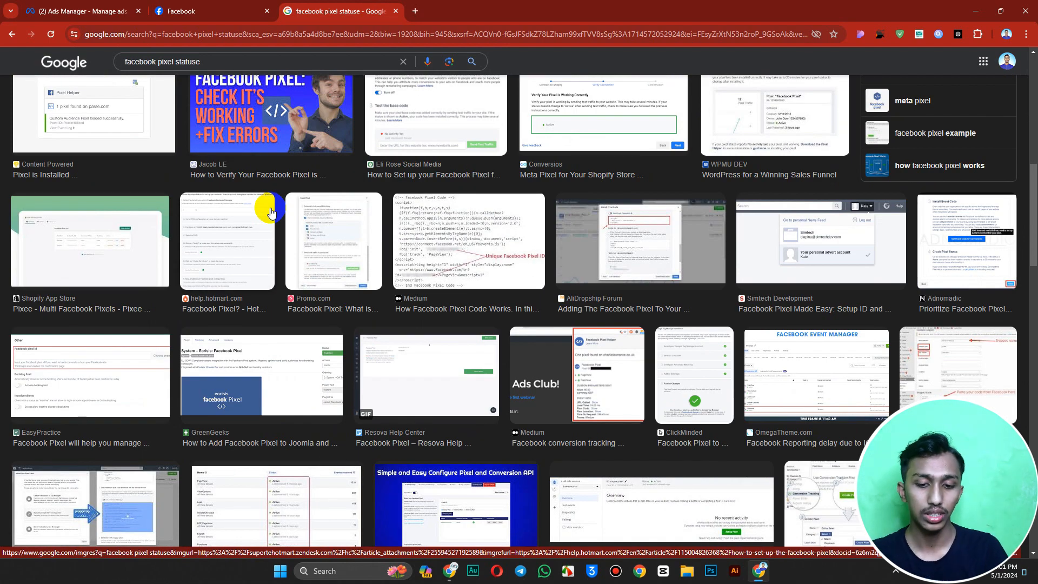
{"action": "scroll", "coordinate": [303, 227], "scroll_direction": "down", "scroll_amount": 3}
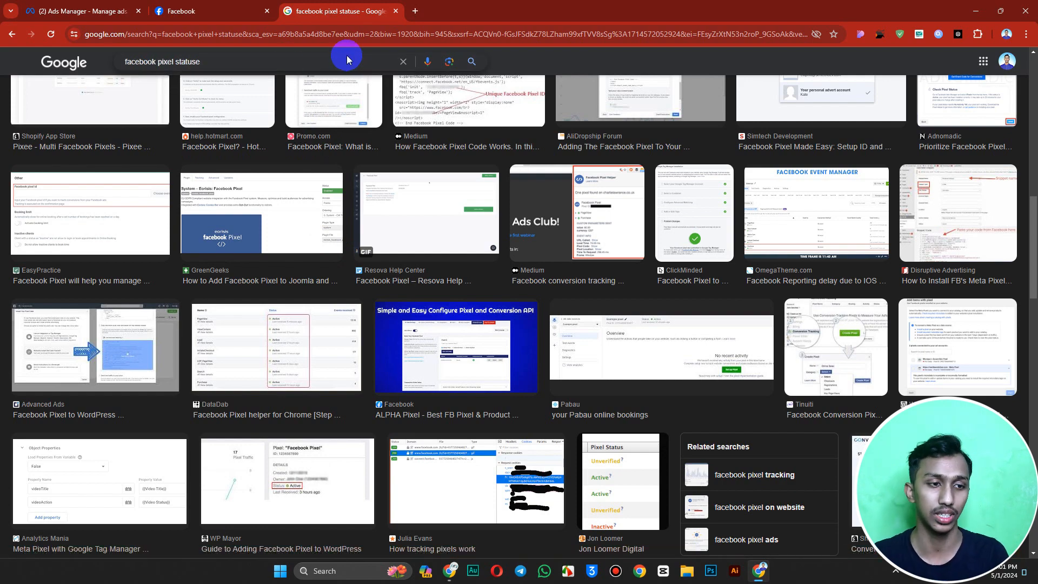
{"action": "scroll", "coordinate": [111, 168], "scroll_direction": "up", "scroll_amount": 5}
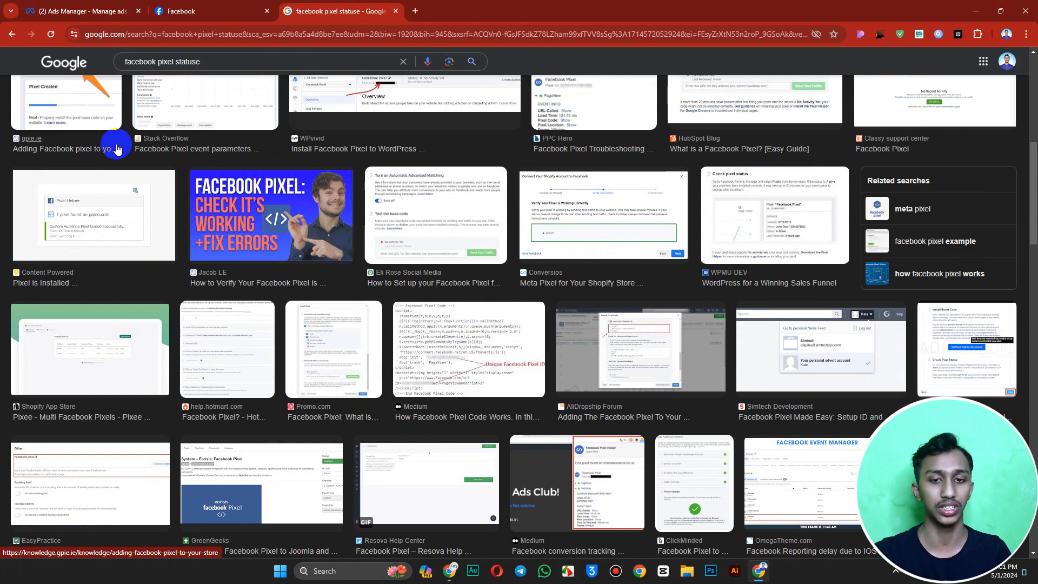
{"action": "scroll", "coordinate": [410, 251], "scroll_direction": "up", "scroll_amount": 7}
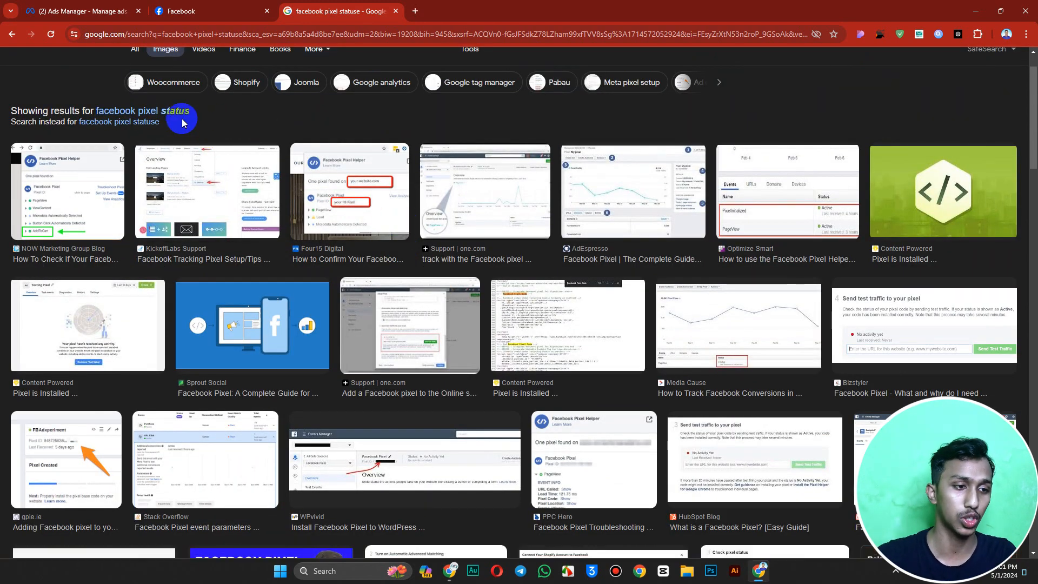
{"action": "left_click", "coordinate": [149, 123]}
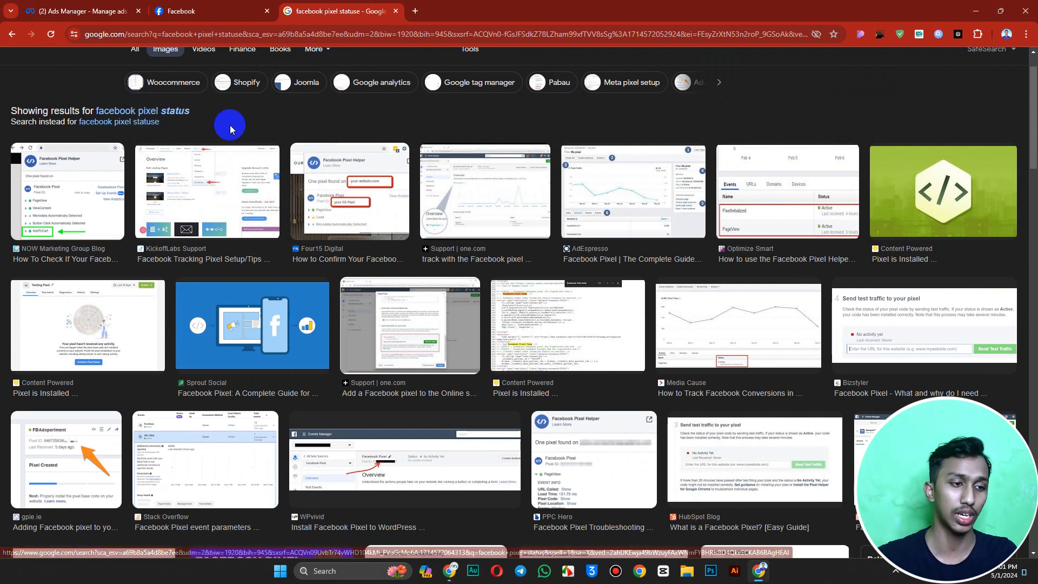
{"action": "scroll", "coordinate": [182, 130], "scroll_direction": "up", "scroll_amount": 1}
{"action": "scroll", "coordinate": [182, 130], "scroll_direction": "up", "scroll_amount": 1}
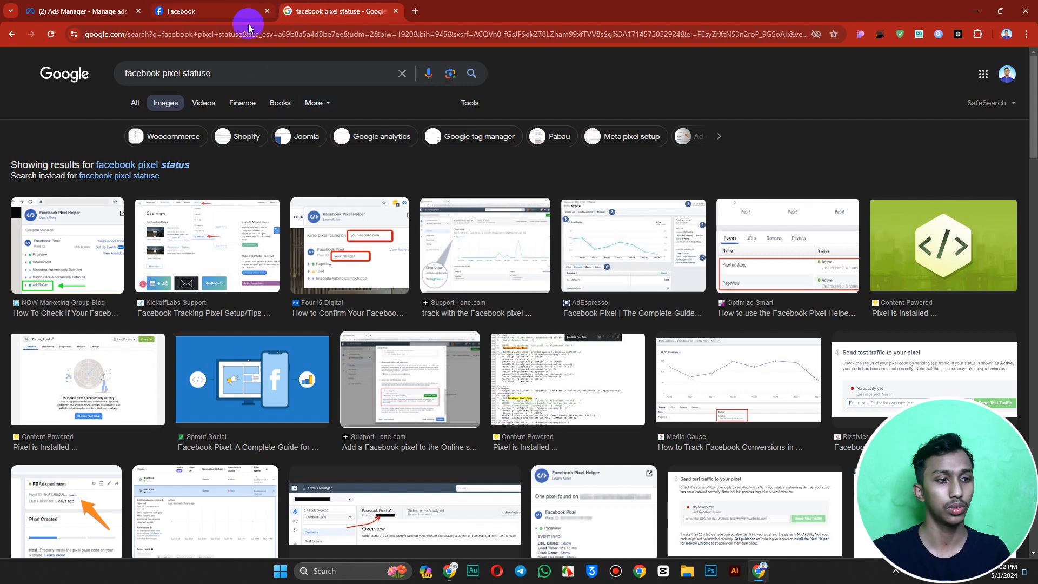
- Switch to Ads Manager and open Business settings from its full list of tools
{"action": "left_click", "coordinate": [220, 6]}
{"action": "left_click", "coordinate": [81, 11]}
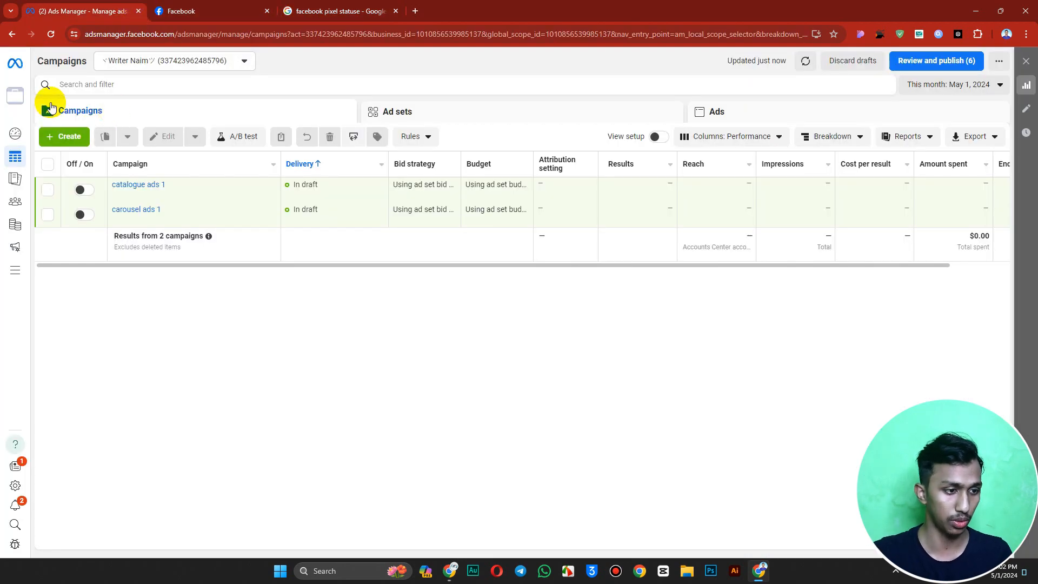
{"action": "left_click", "coordinate": [19, 270]}
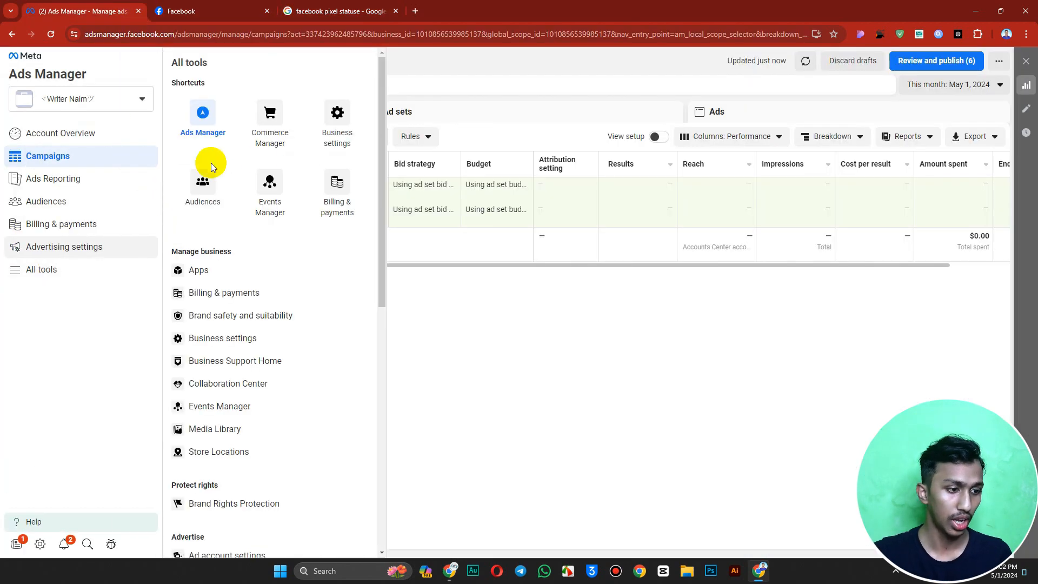
{"action": "left_click", "coordinate": [336, 128]}
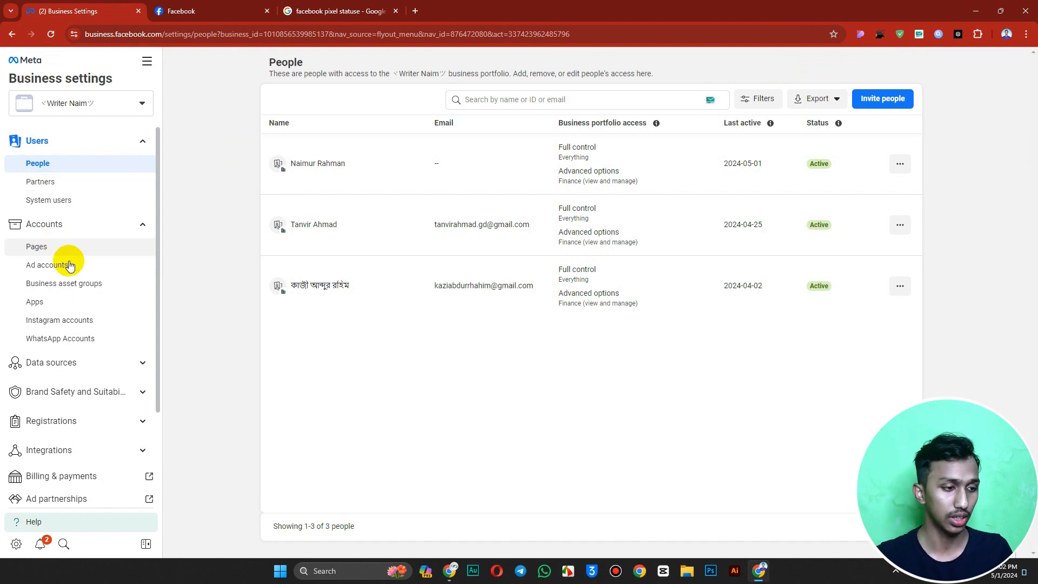
- Check the Pixels page under Data sources and open the business portfolio's Datasets page
{"action": "scroll", "coordinate": [72, 286], "scroll_direction": "down", "scroll_amount": 2}
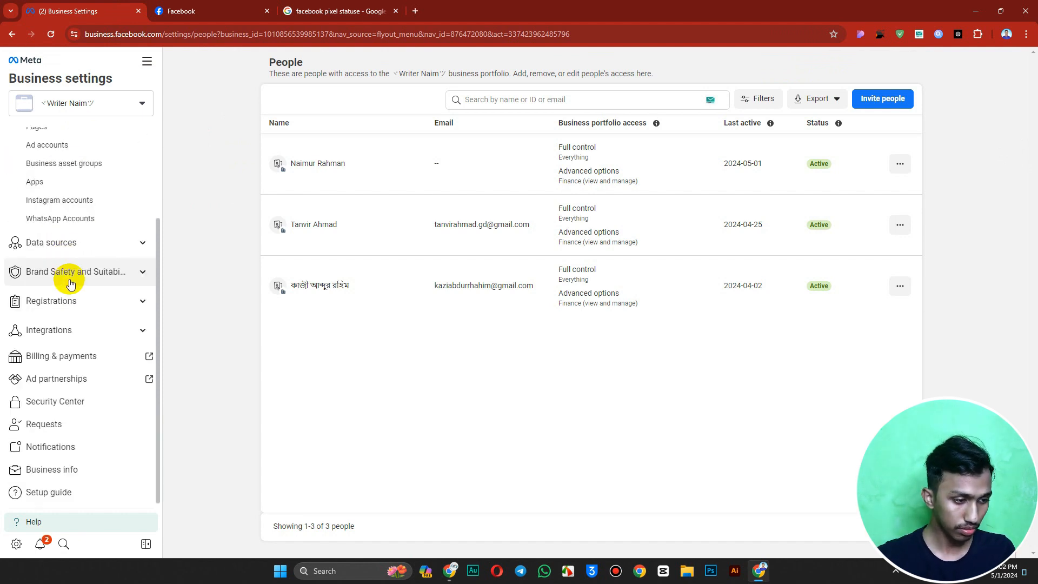
{"action": "left_click", "coordinate": [62, 244]}
{"action": "left_click", "coordinate": [60, 284]}
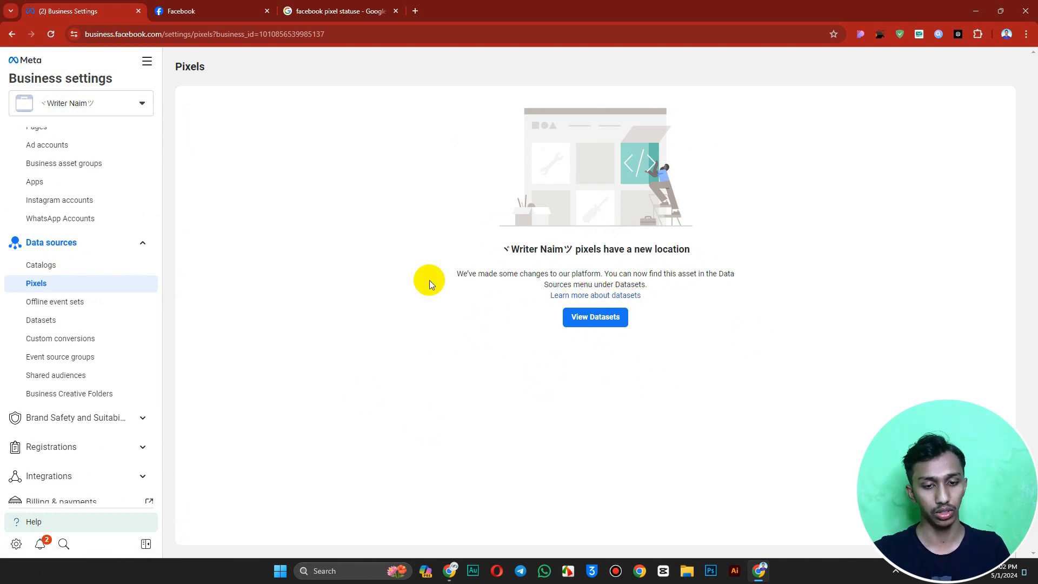
{"action": "left_click", "coordinate": [103, 319]}
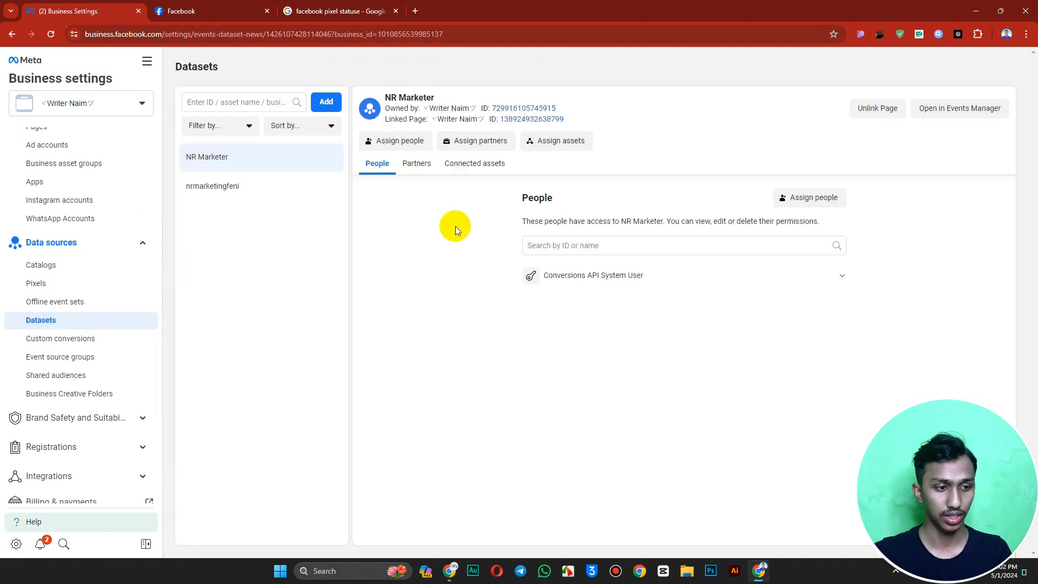
{"action": "left_click", "coordinate": [326, 103]}
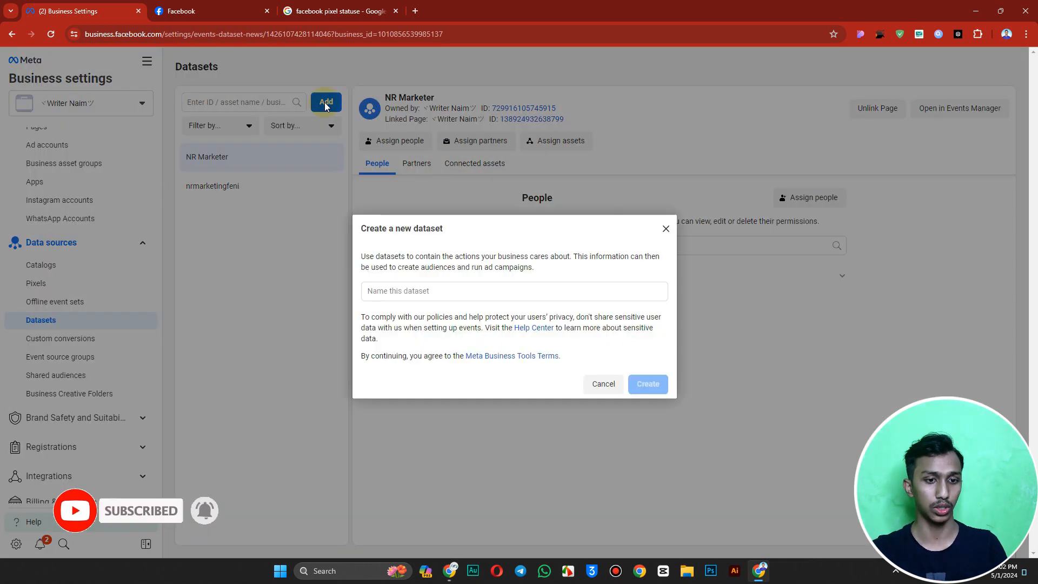
{"action": "left_click", "coordinate": [410, 291]}
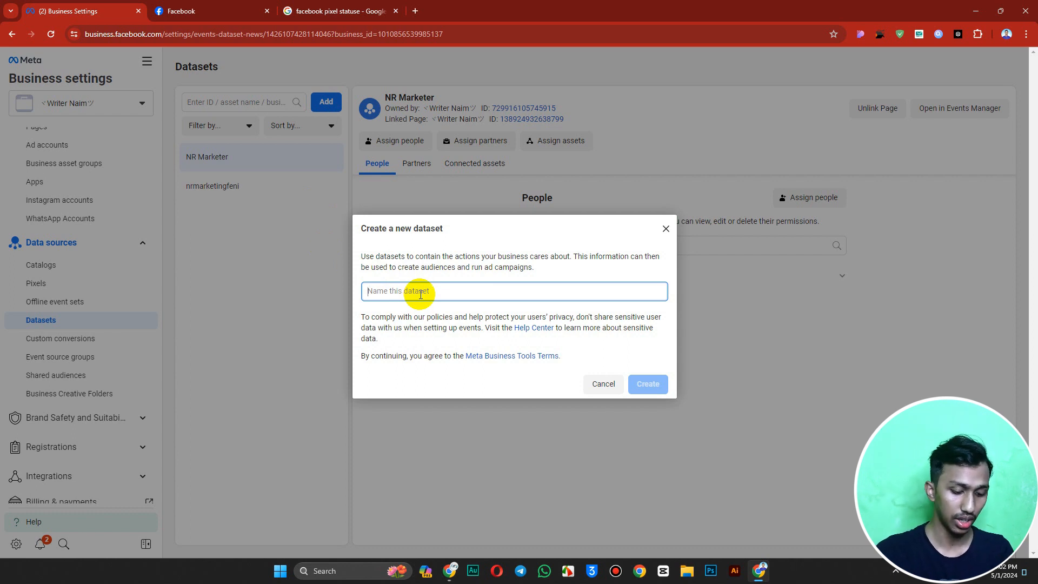
{"action": "type", "text": "Naim"}
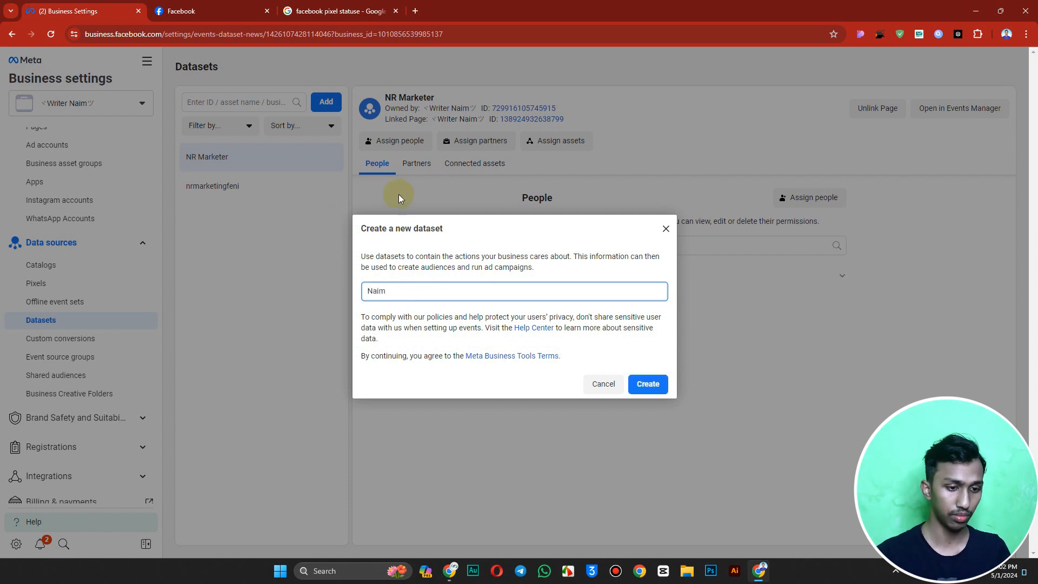
{"action": "left_click", "coordinate": [666, 228]}
{"action": "left_click", "coordinate": [326, 102]}
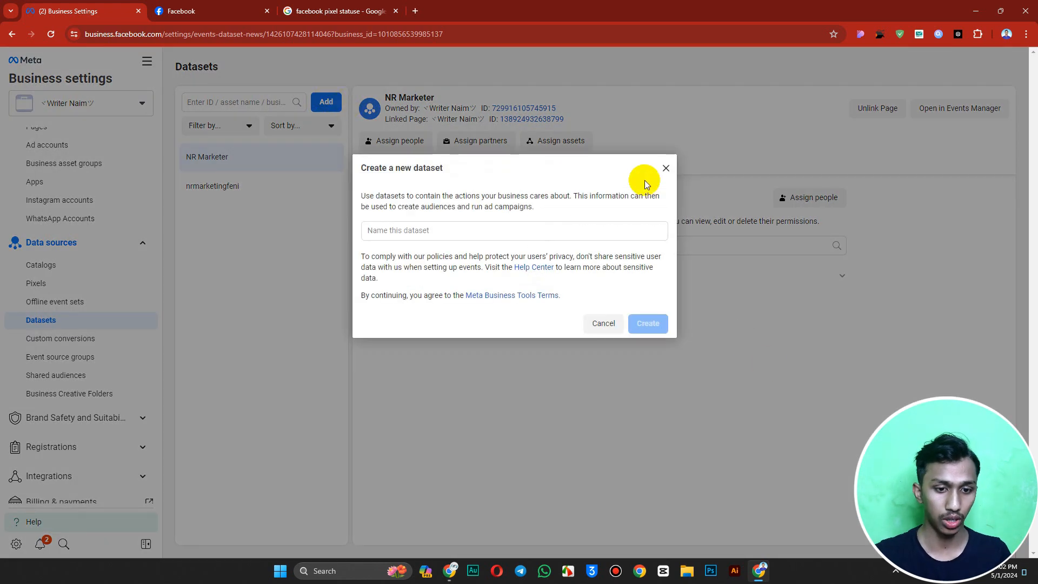
{"action": "left_click", "coordinate": [666, 168]}
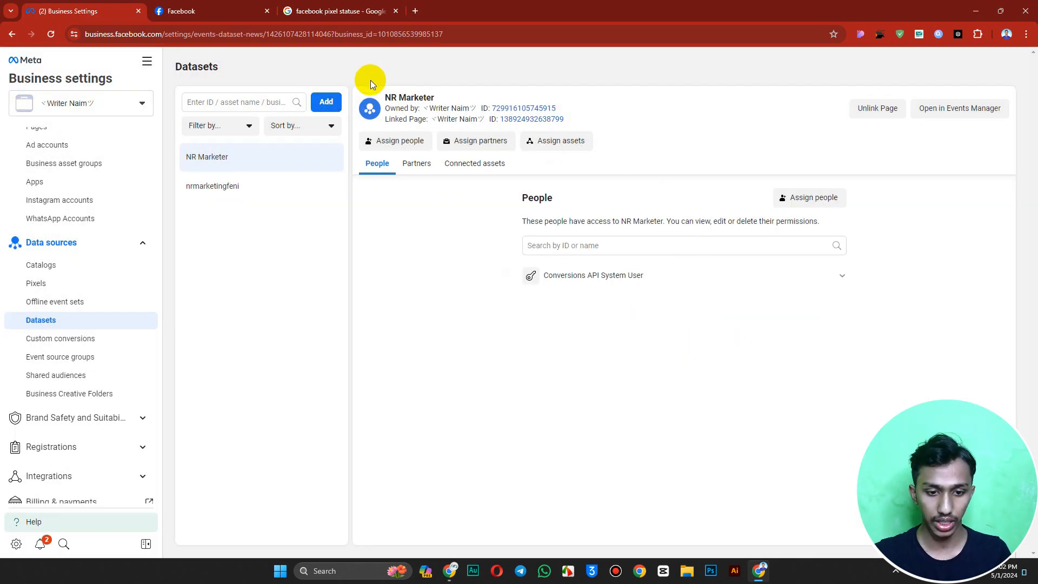
- Create a new dataset in the business portfolio, naming it with the owner's first name
{"action": "left_click", "coordinate": [326, 101]}
{"action": "left_click", "coordinate": [476, 228]}
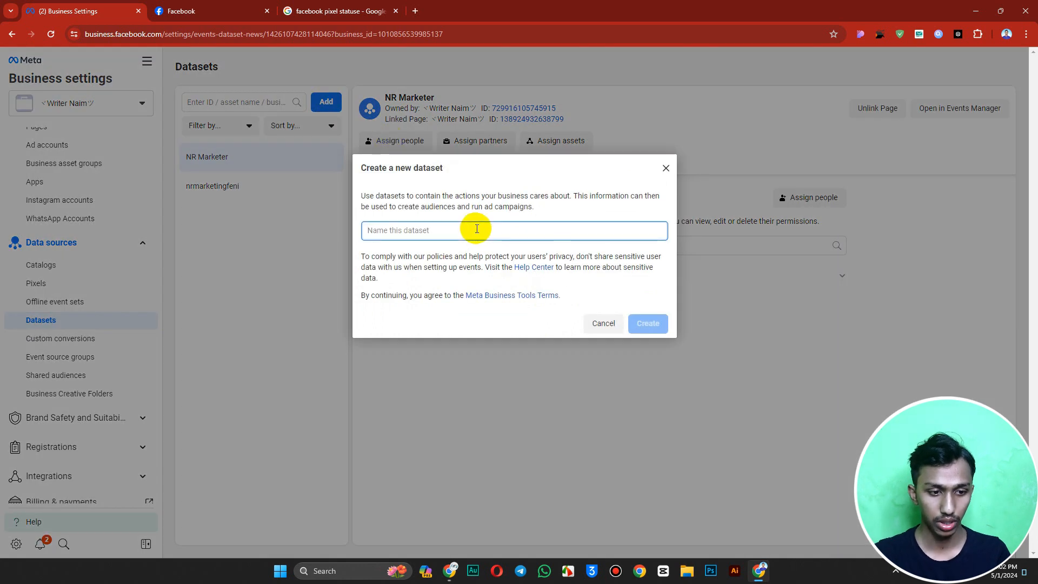
{"action": "type", "text": "Na"}
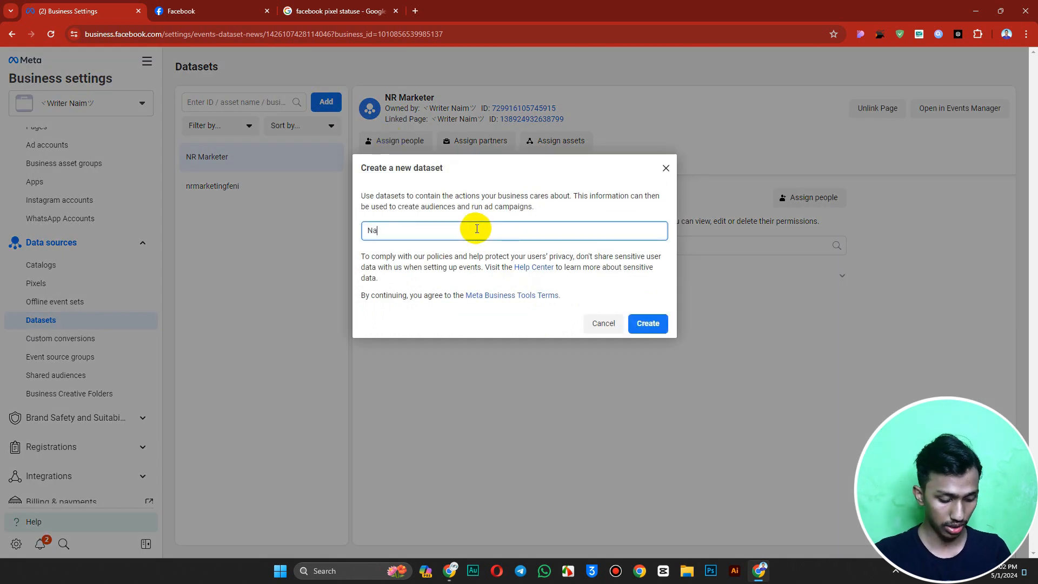
{"action": "type", "text": "im"}
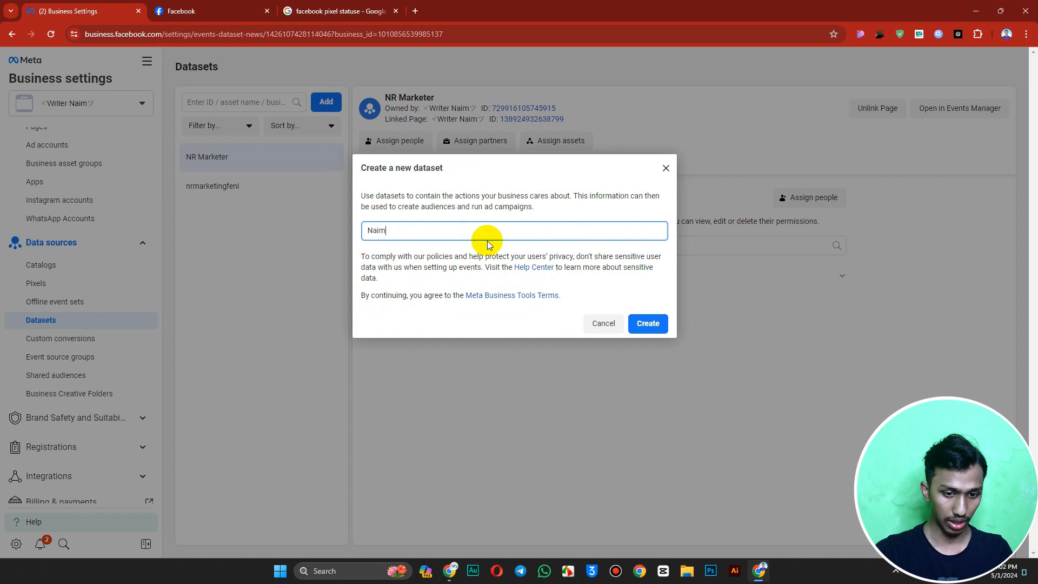
{"action": "left_click", "coordinate": [638, 323]}
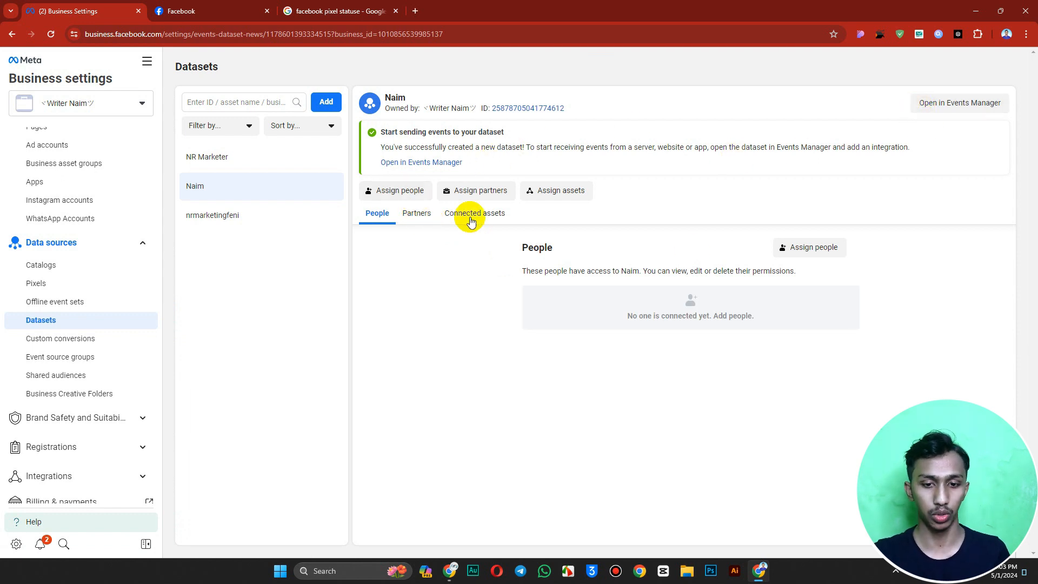
- Open the new dataset in Events Manager and review its integration options and test events page
{"action": "left_click", "coordinate": [950, 102]}
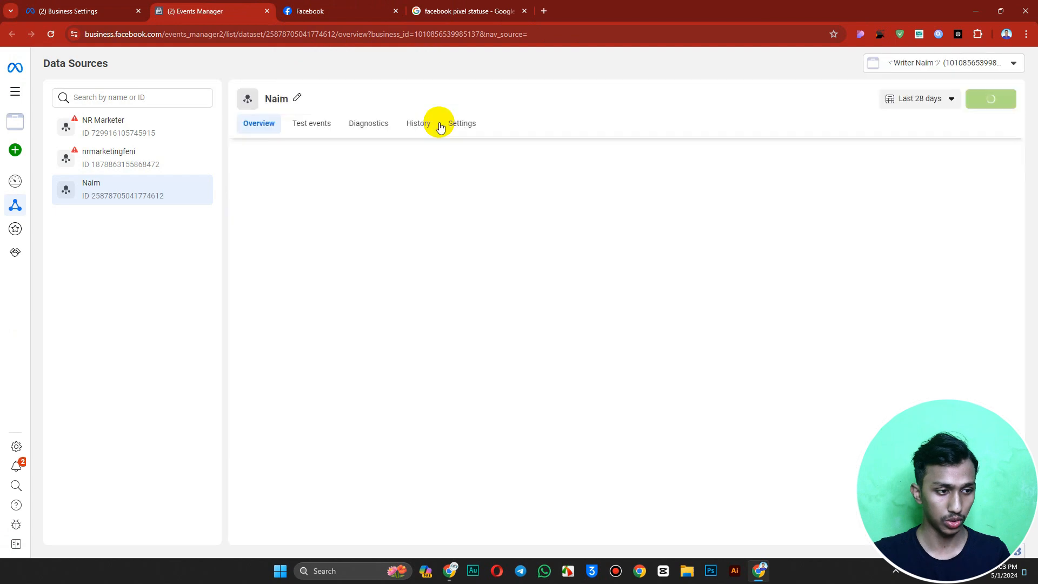
{"action": "scroll", "coordinate": [348, 339], "scroll_direction": "down", "scroll_amount": 3}
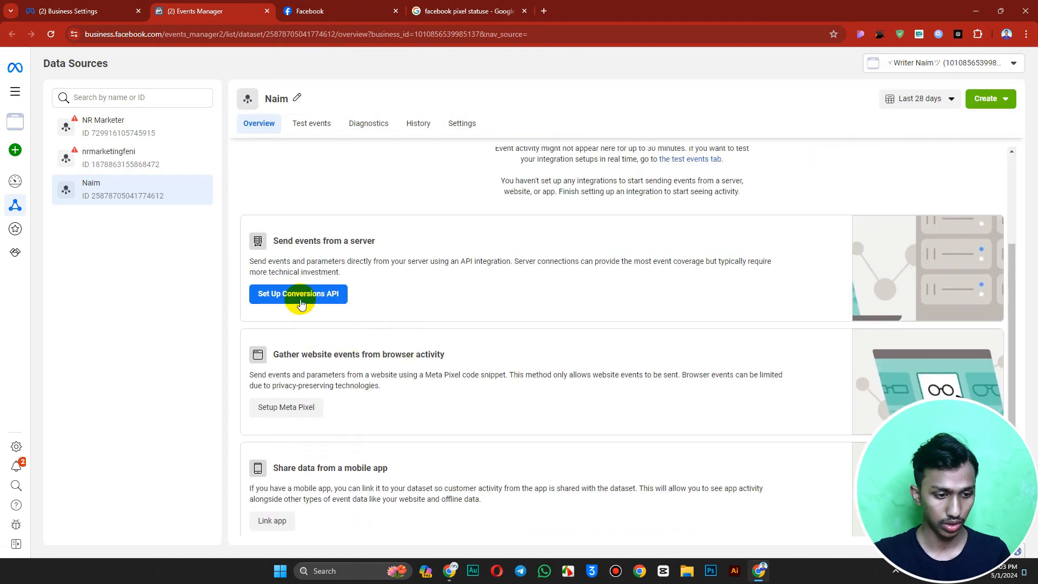
{"action": "scroll", "coordinate": [335, 300], "scroll_direction": "down", "scroll_amount": 2}
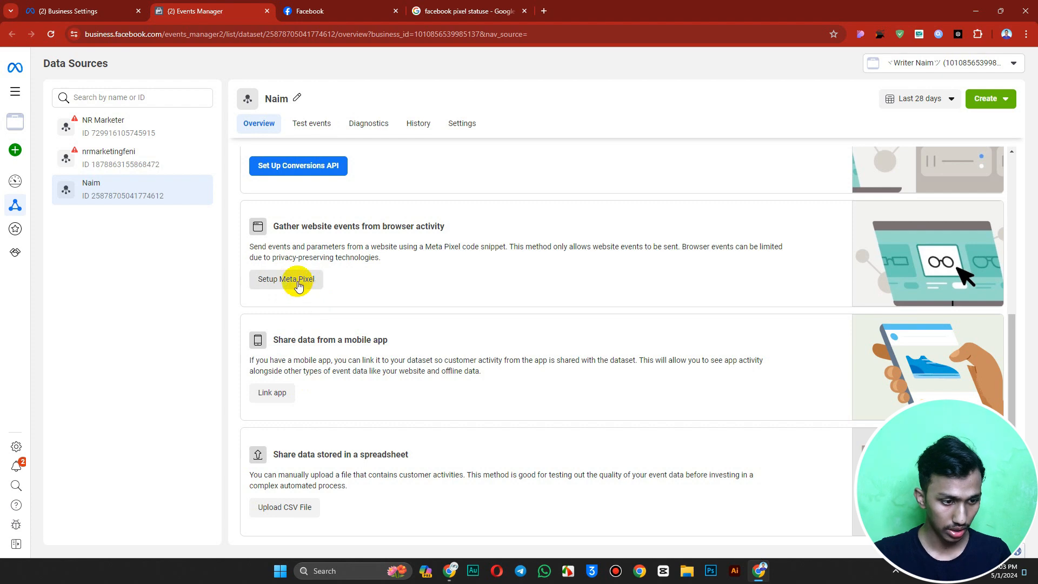
{"action": "scroll", "coordinate": [309, 301], "scroll_direction": "up", "scroll_amount": 4}
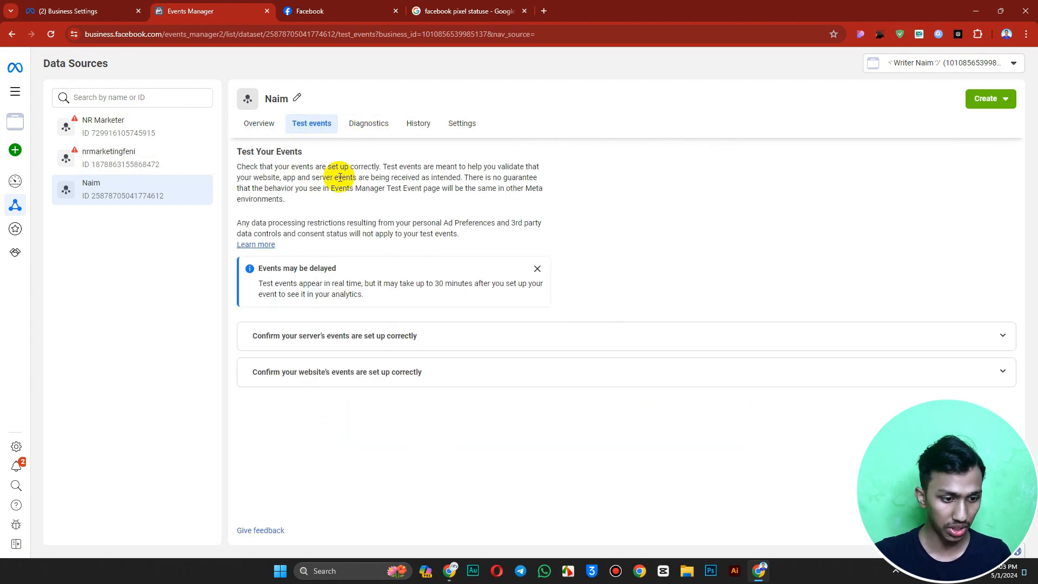
{"action": "left_click", "coordinate": [271, 130]}
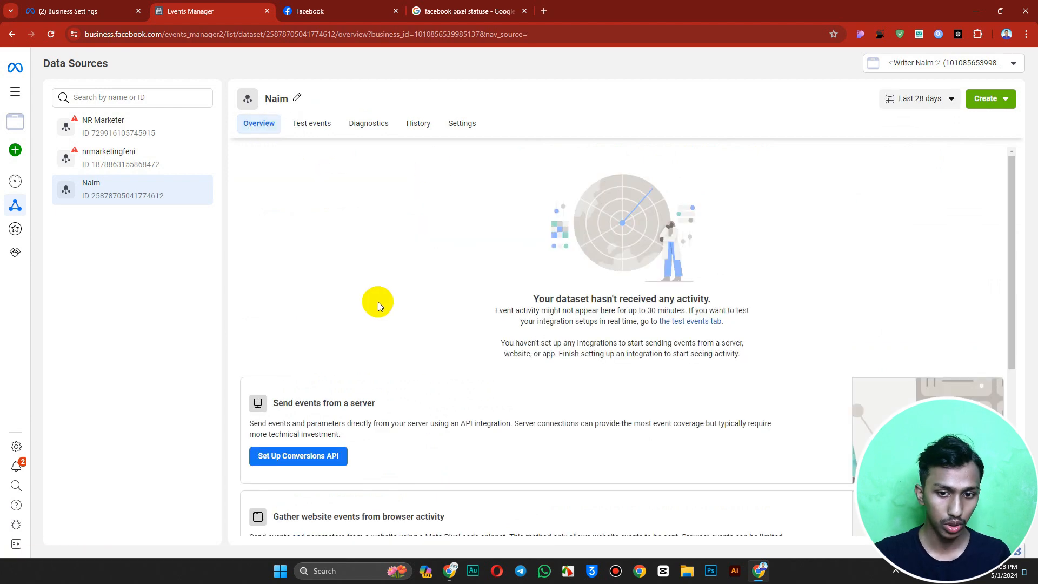
{"action": "scroll", "coordinate": [378, 302], "scroll_direction": "down", "scroll_amount": 5}
{"action": "left_click", "coordinate": [331, 189]}
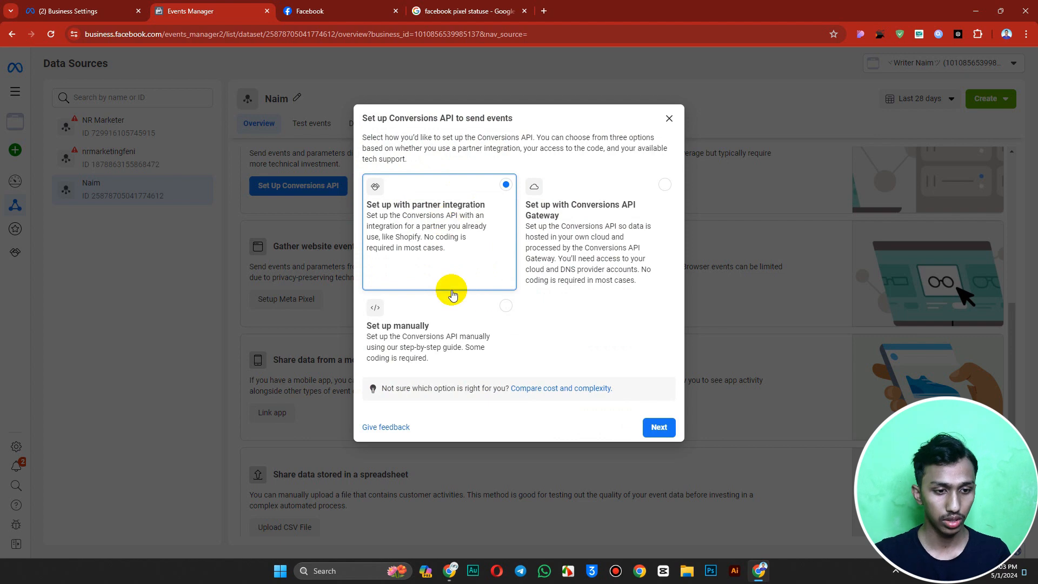
{"action": "left_click", "coordinate": [484, 336]}
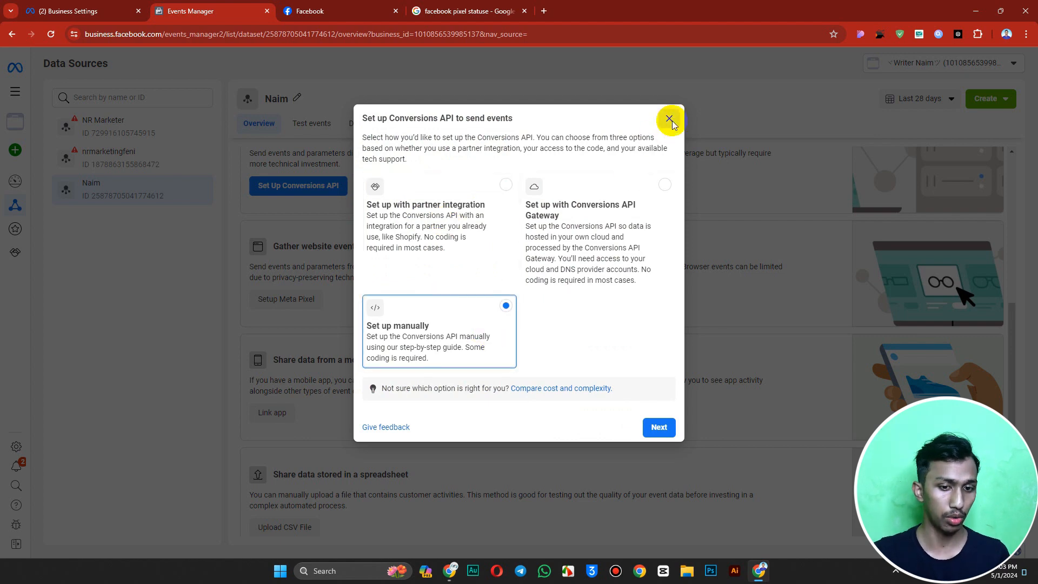
{"action": "left_click", "coordinate": [669, 119]}
- Preview the manual Conversions API setup for the new dataset through its Select Events stage, and exit the setup
{"action": "left_click", "coordinate": [292, 190]}
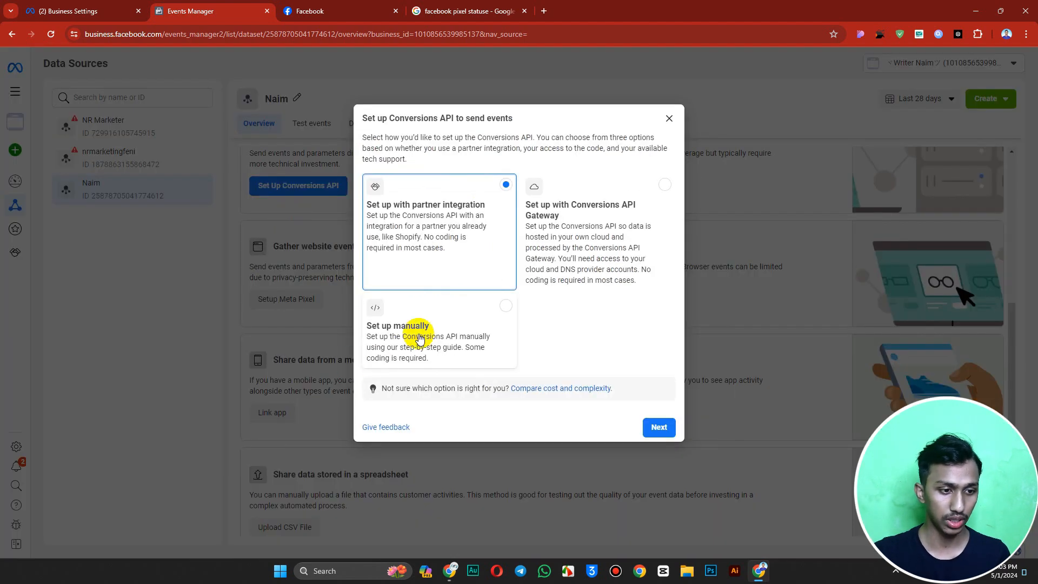
{"action": "left_click", "coordinate": [405, 331]}
{"action": "left_click", "coordinate": [657, 425]}
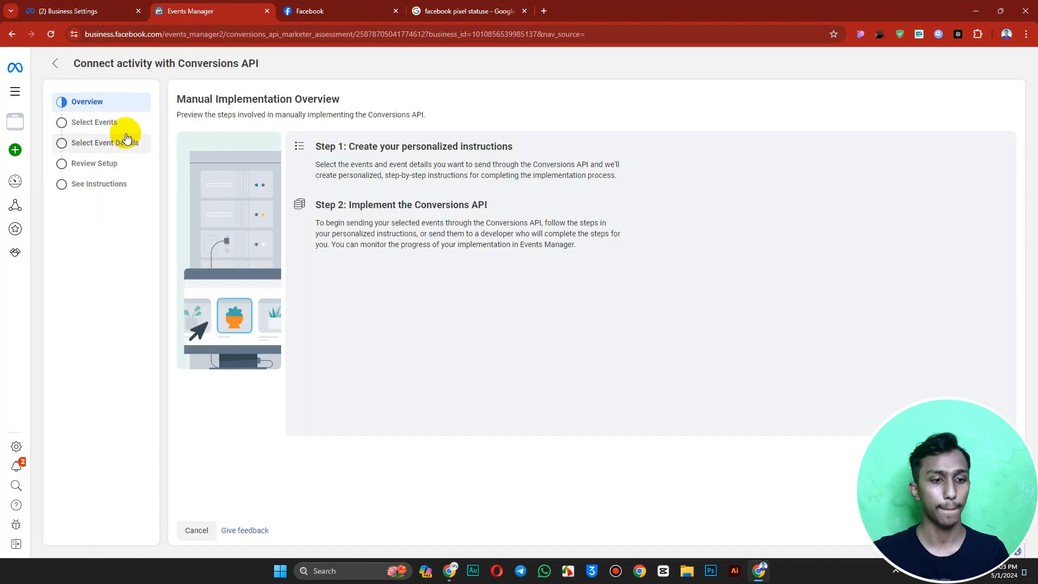
{"action": "left_click", "coordinate": [996, 530]}
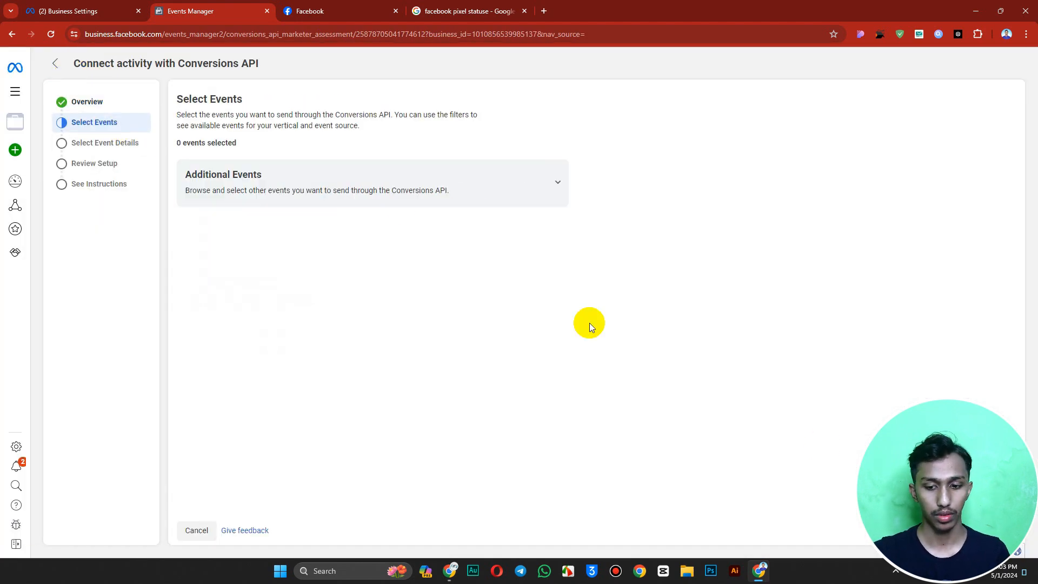
{"action": "left_click", "coordinate": [412, 181]}
{"action": "left_click", "coordinate": [412, 181]}
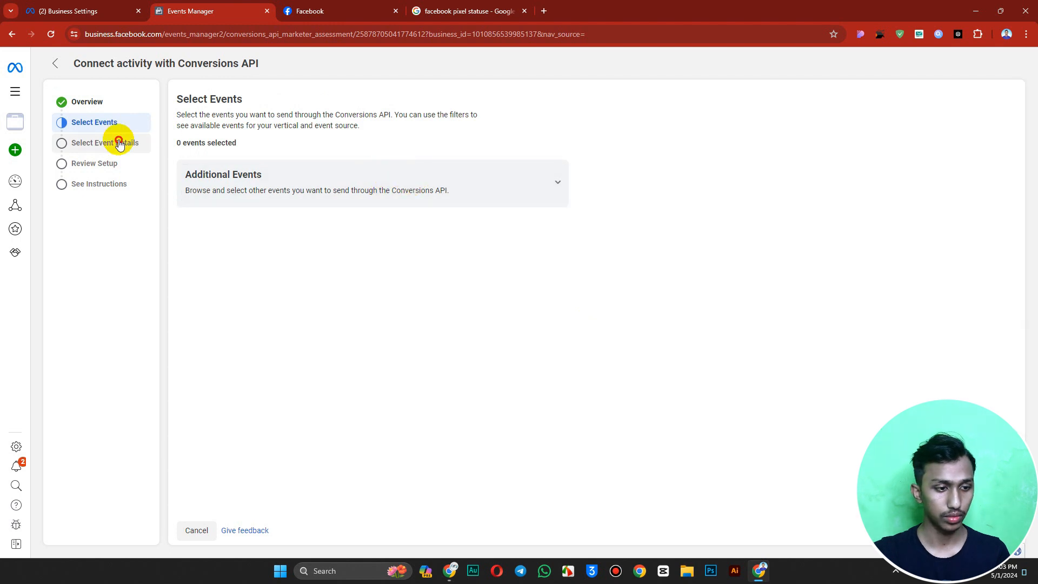
{"action": "left_click", "coordinate": [55, 63]}
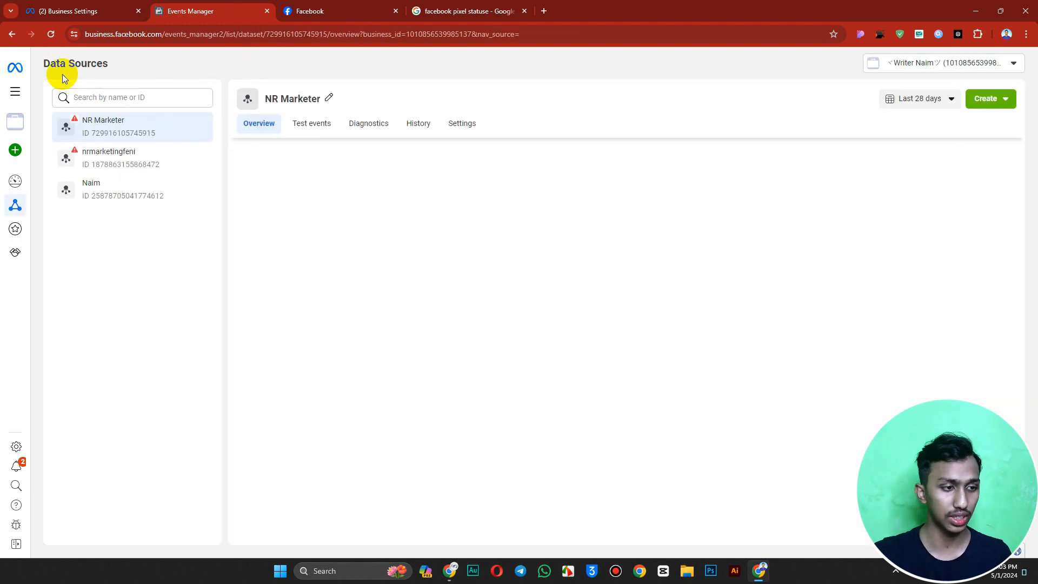
- View the base code page of the new dataset's manual Meta Pixel installation, and return to the data sources
{"action": "scroll", "coordinate": [304, 275], "scroll_direction": "down", "scroll_amount": 1}
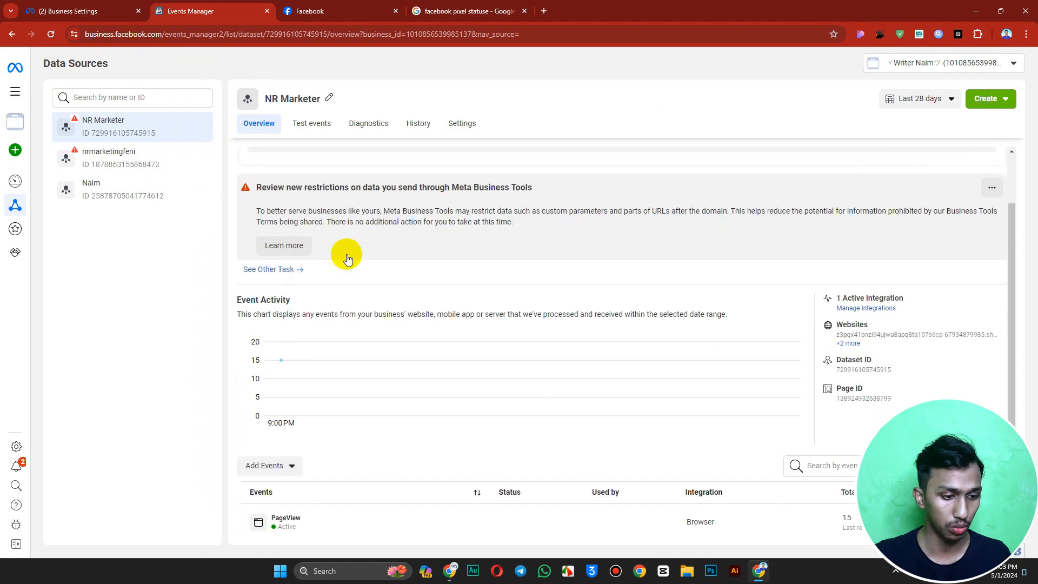
{"action": "left_click", "coordinate": [130, 199]}
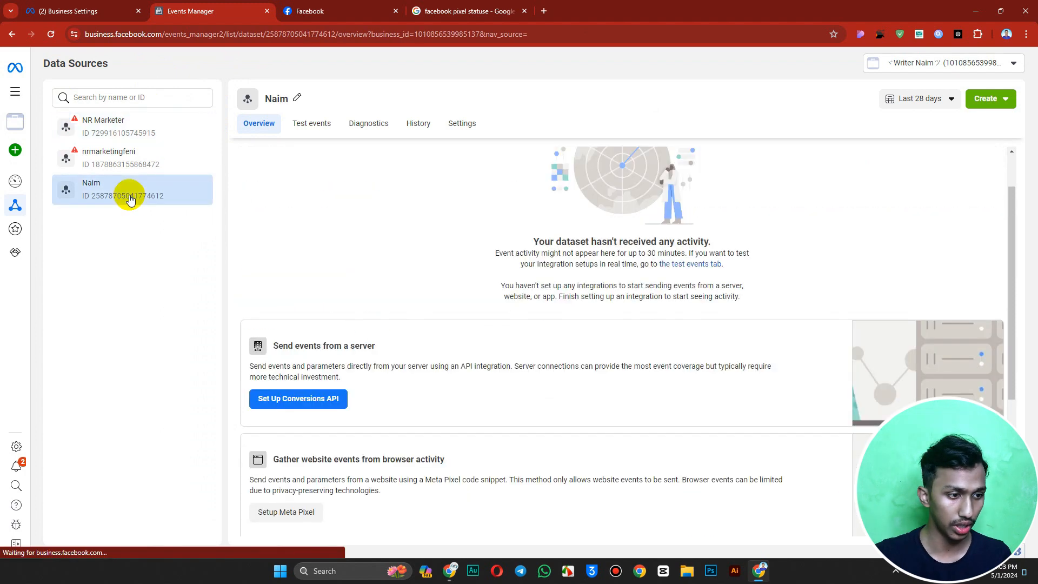
{"action": "scroll", "coordinate": [270, 367], "scroll_direction": "down", "scroll_amount": 4}
{"action": "left_click", "coordinate": [281, 288]}
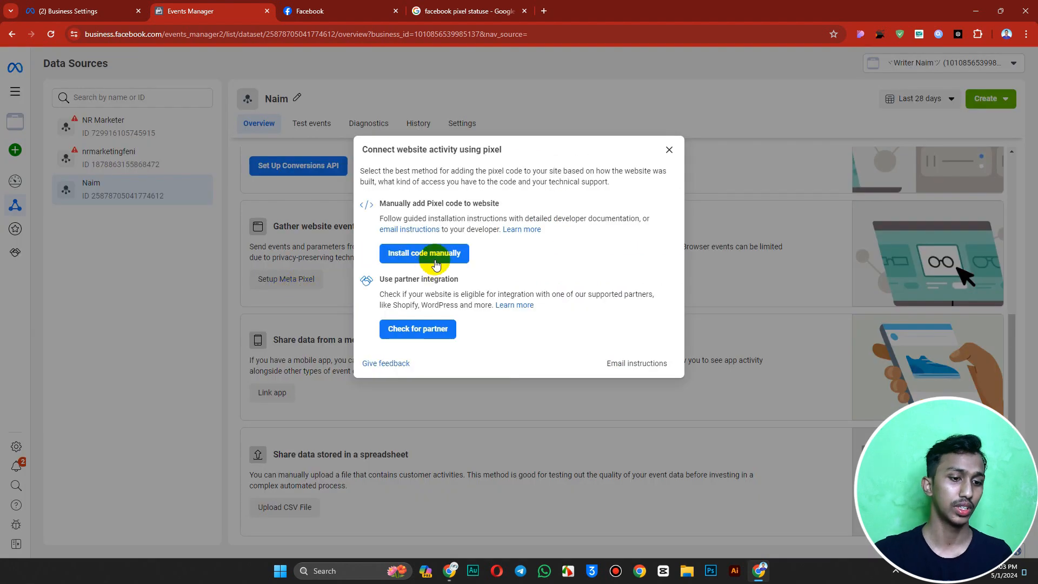
{"action": "left_click", "coordinate": [427, 258]}
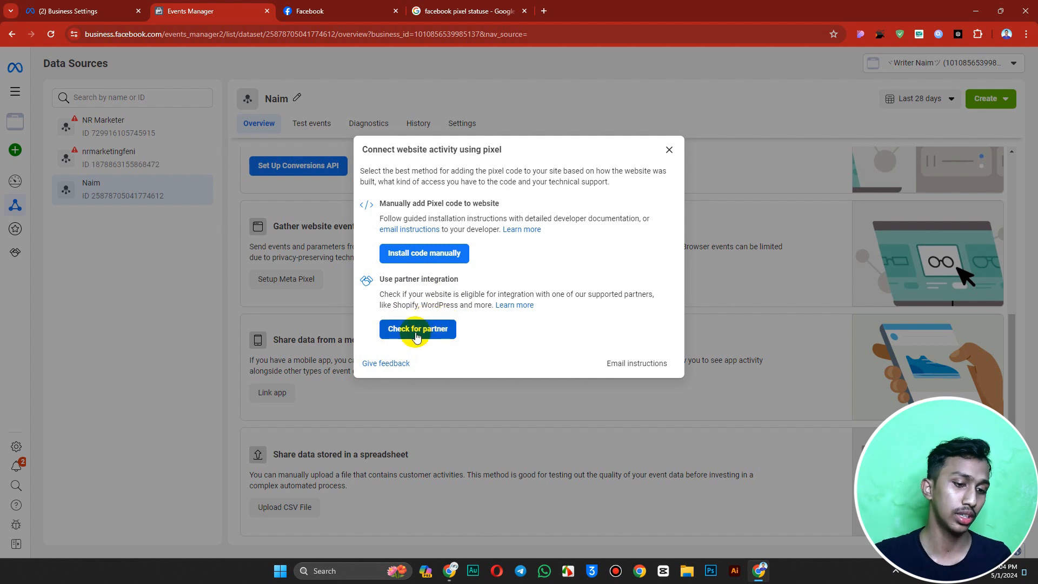
{"action": "left_click", "coordinate": [430, 254]}
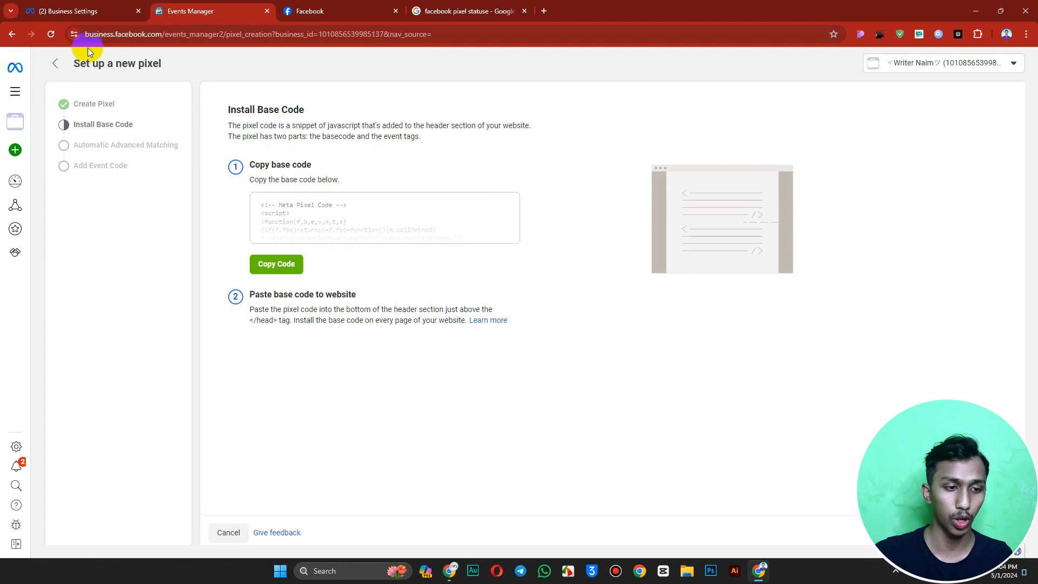
{"action": "left_click", "coordinate": [67, 67]}
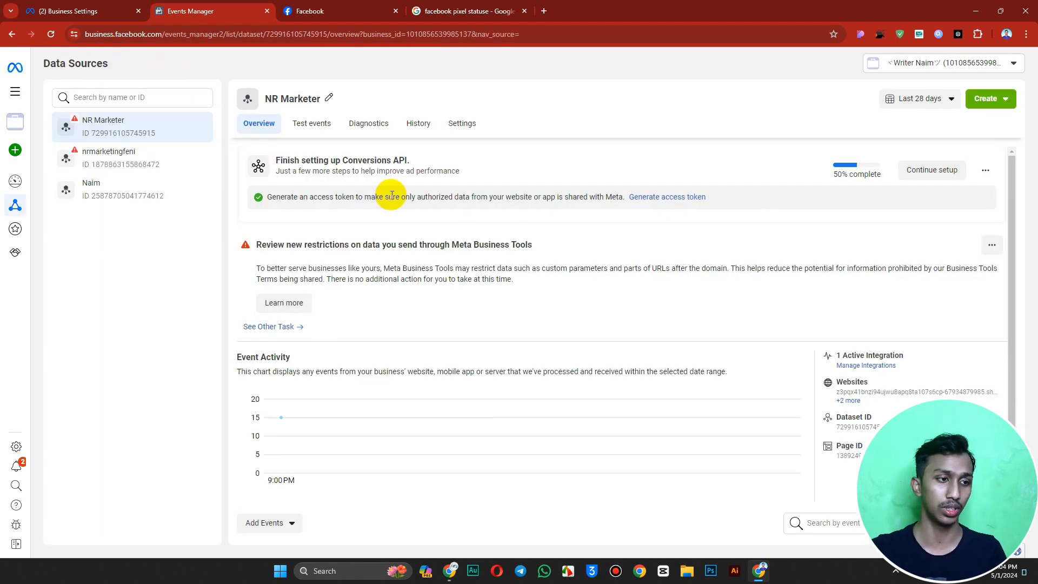
- Copy the Meta Pixel base code from the new dataset's manual installation setup, and exit the setup
{"action": "left_click", "coordinate": [346, 10]}
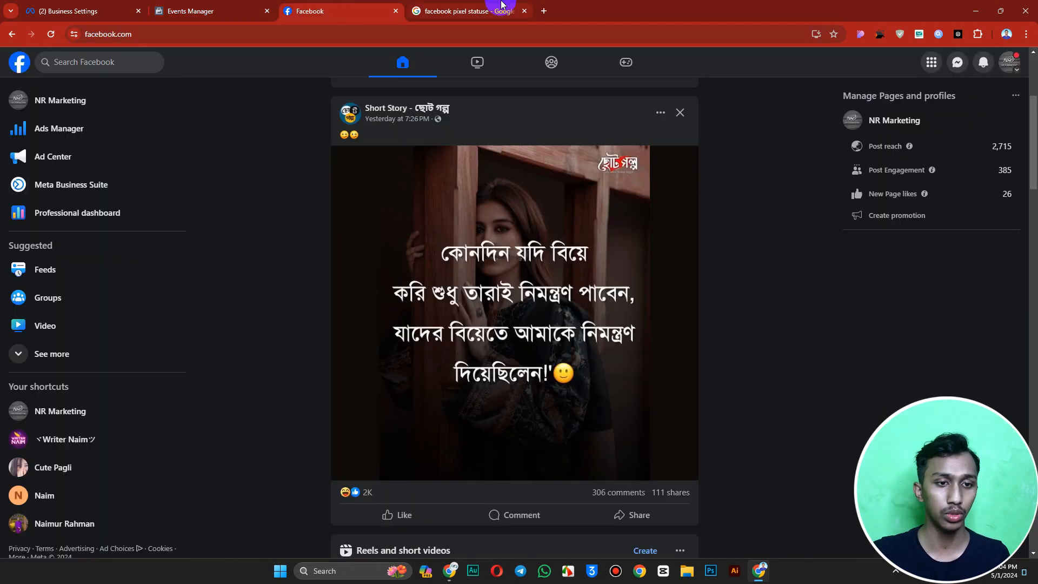
{"action": "left_click", "coordinate": [234, 5]}
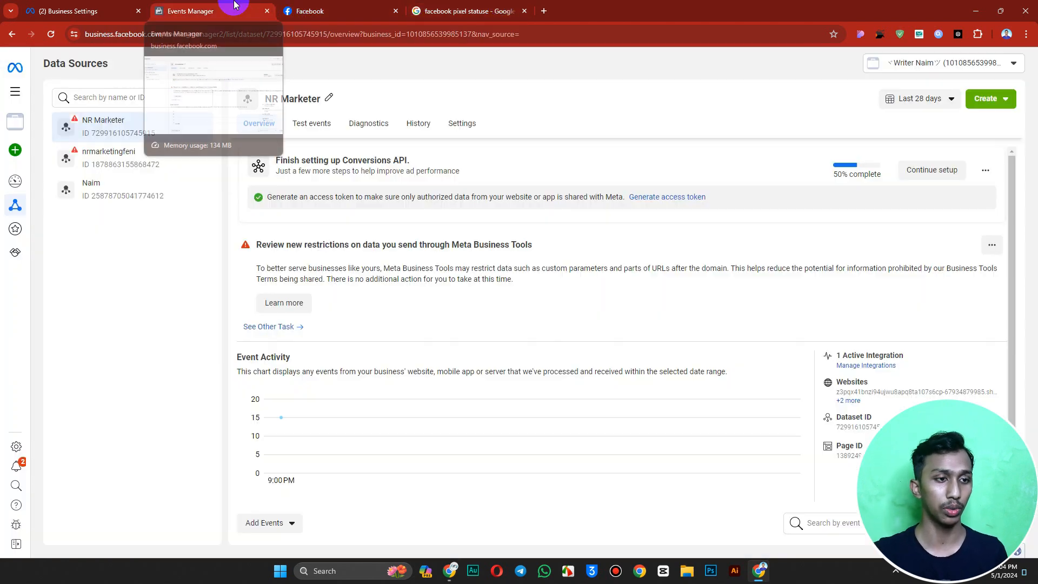
{"action": "left_click", "coordinate": [138, 190]}
{"action": "scroll", "coordinate": [301, 292], "scroll_direction": "down", "scroll_amount": 4}
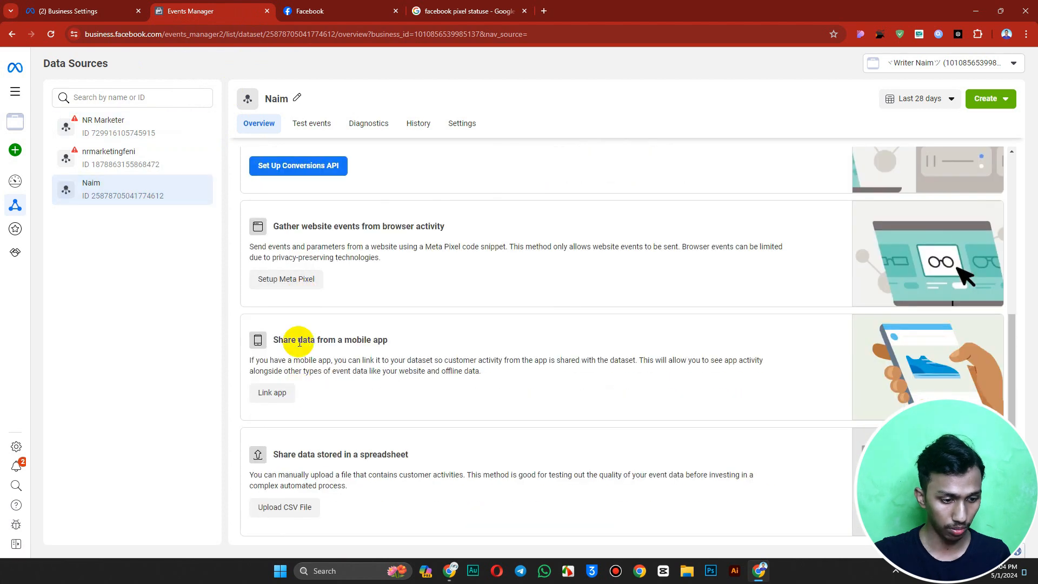
{"action": "left_click", "coordinate": [292, 279]}
{"action": "left_click", "coordinate": [424, 252]}
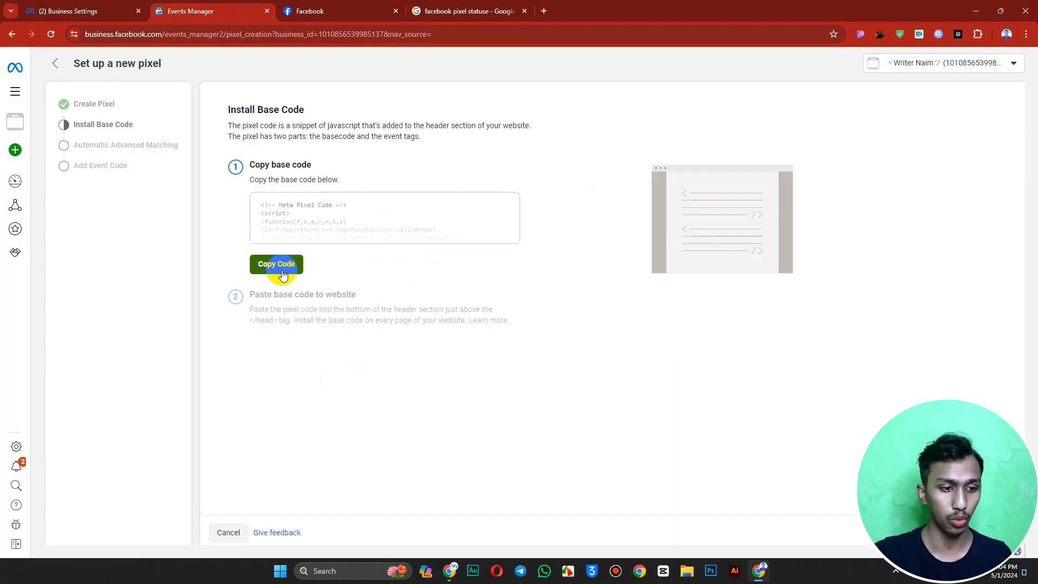
{"action": "left_click", "coordinate": [278, 267]}
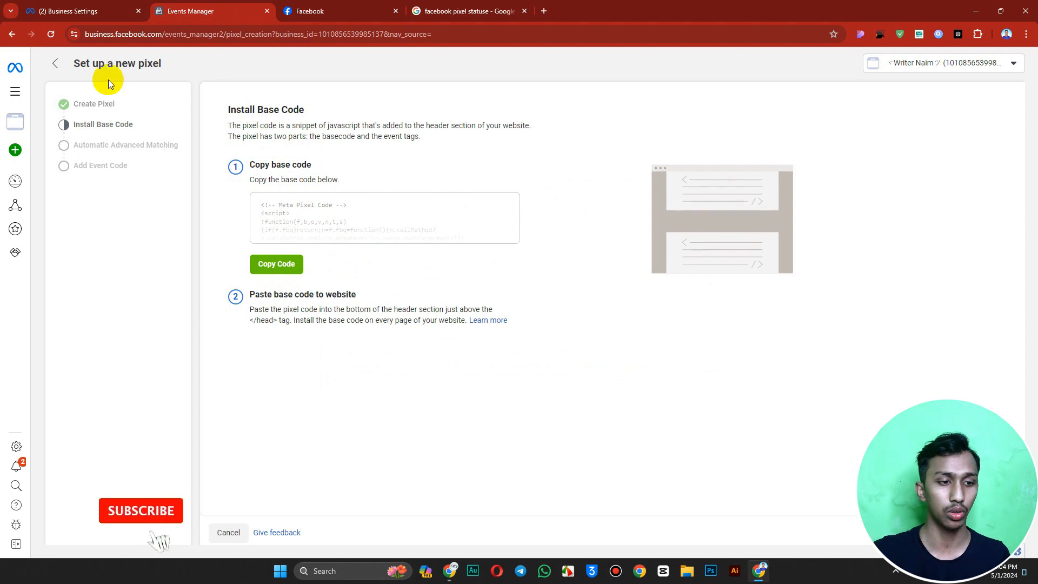
{"action": "left_click", "coordinate": [56, 64]}
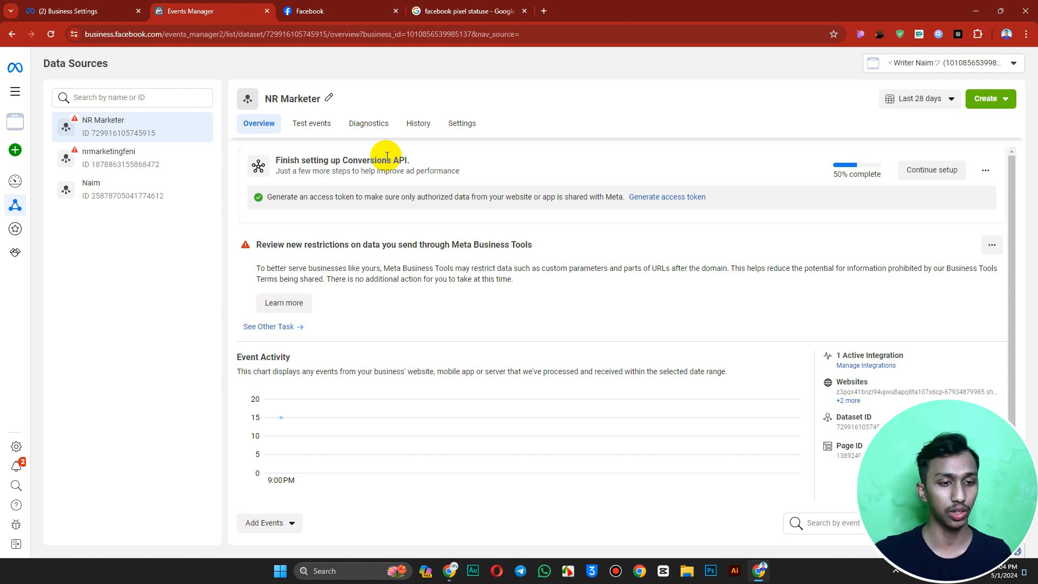
- Look over the NR Marketer dataset's overview and switch to the Google image results for "facebook pixel statuse"
{"action": "scroll", "coordinate": [572, 204], "scroll_direction": "down", "scroll_amount": 1}
{"action": "scroll", "coordinate": [757, 211], "scroll_direction": "up", "scroll_amount": 1}
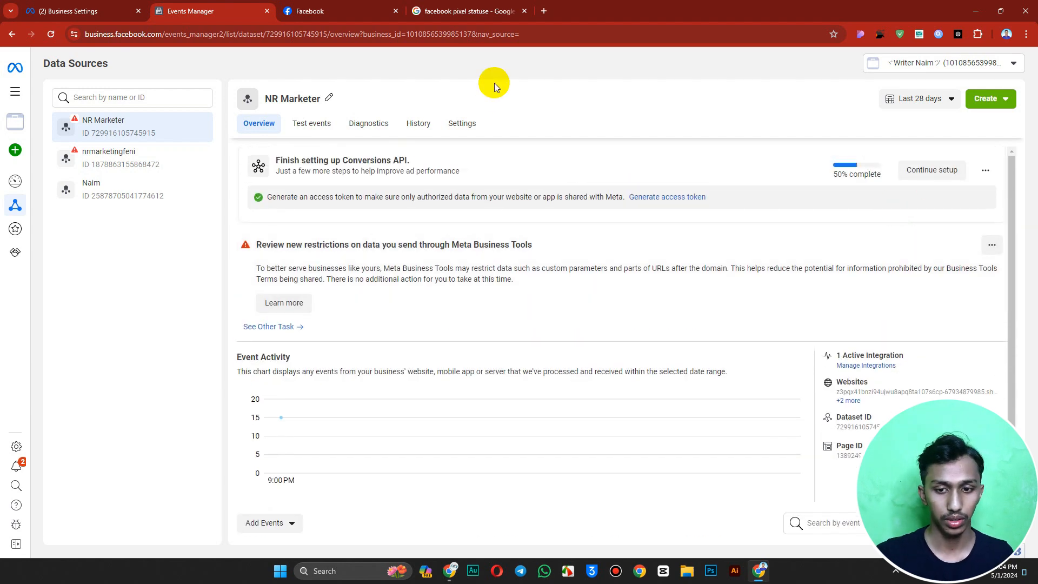
{"action": "left_click", "coordinate": [466, 11]}
{"action": "left_click", "coordinate": [354, 11]}
{"action": "left_click", "coordinate": [486, 11]}
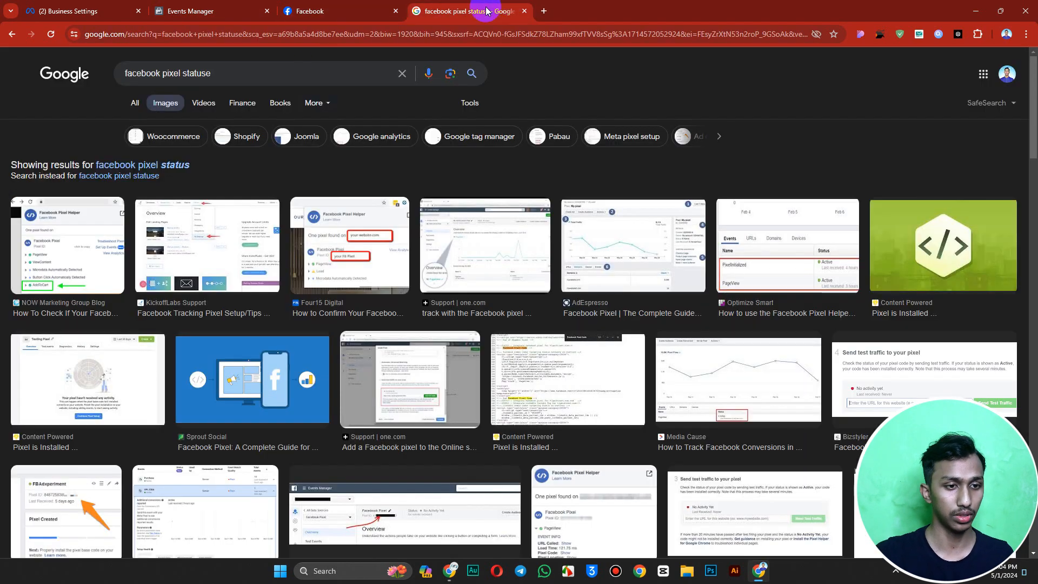
- Search Google for "meta pixel helper" and open the Meta Pixel Helper extension's Chrome Web Store page
{"action": "left_click_drag", "start_coordinate": [280, 74], "coordinate": [105, 75]}
{"action": "key", "text": "BackSpace"}
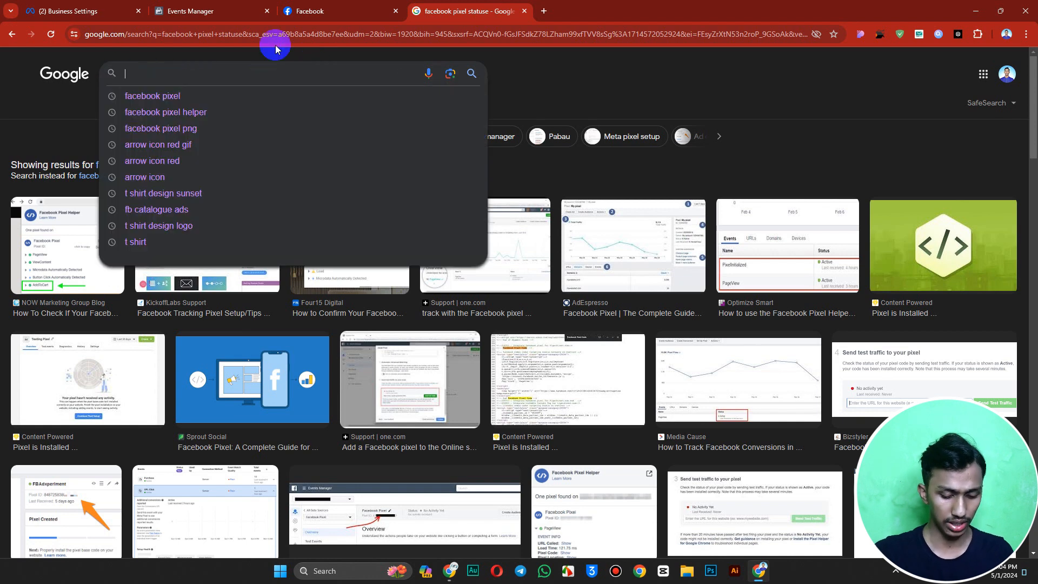
{"action": "left_click", "coordinate": [289, 35]}
{"action": "left_click", "coordinate": [815, 76]}
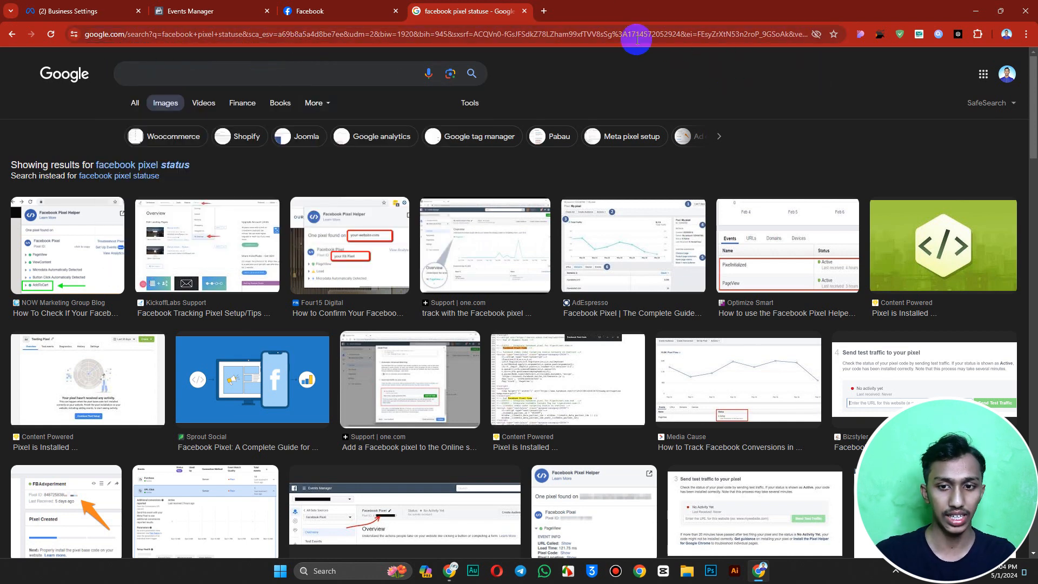
{"action": "left_click", "coordinate": [630, 35]}
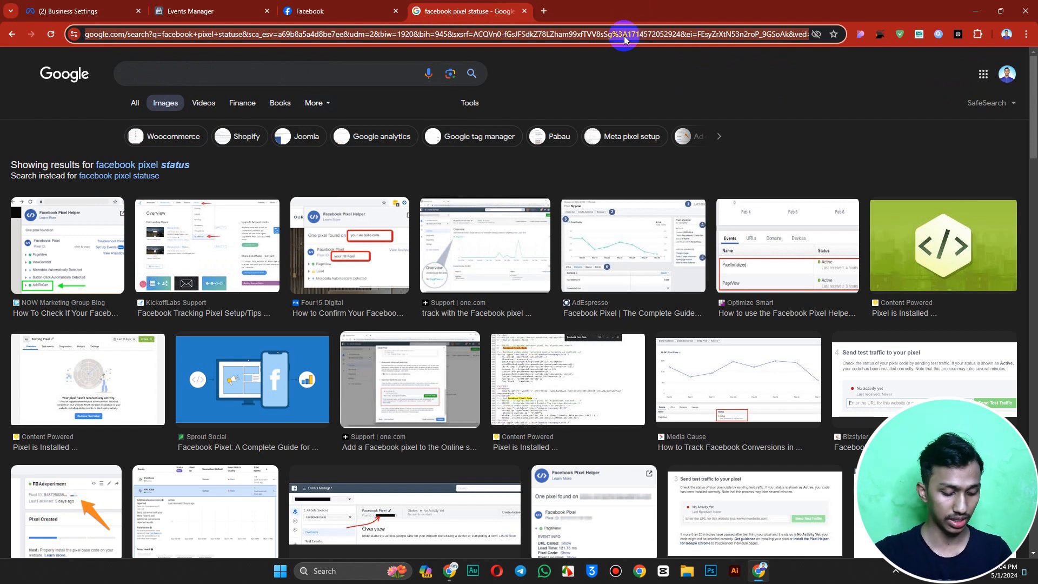
{"action": "type", "text": "meta"}
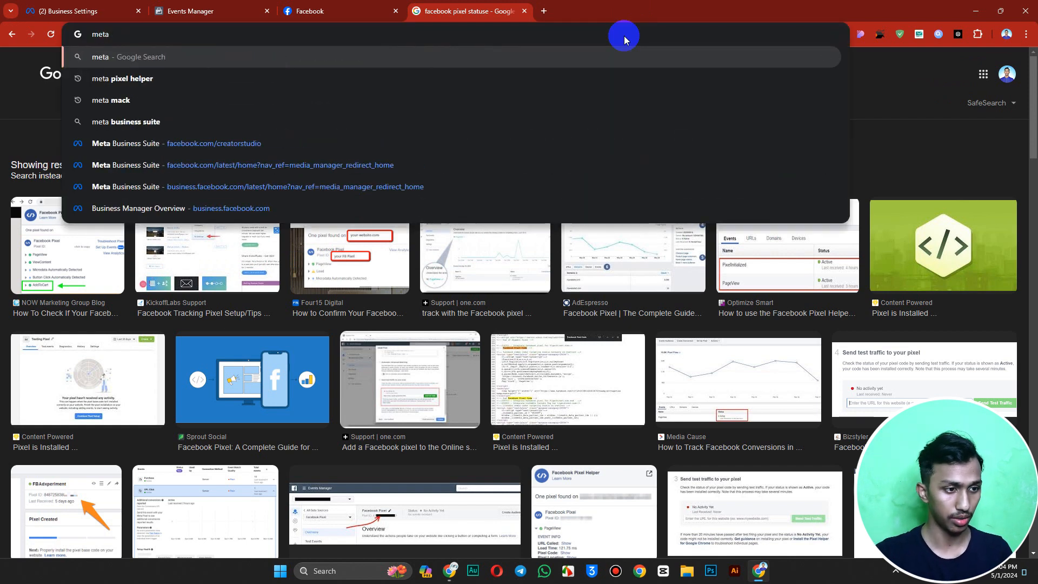
{"action": "left_click", "coordinate": [268, 81]}
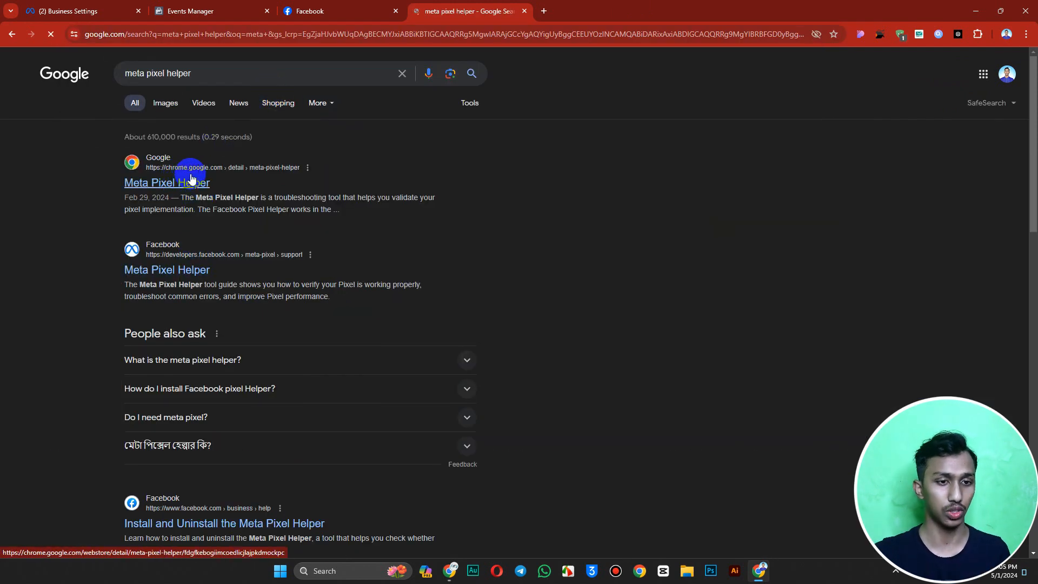
{"action": "left_click", "coordinate": [206, 178]}
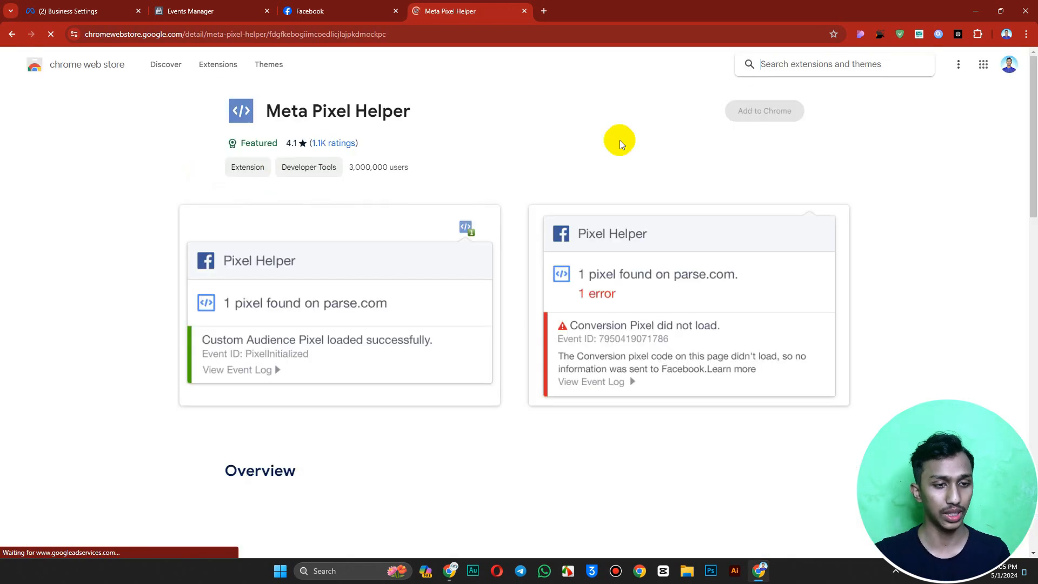
- Look over the Meta Pixel Helper store page, including its reviews and details
{"action": "scroll", "coordinate": [344, 178], "scroll_direction": "down", "scroll_amount": 12}
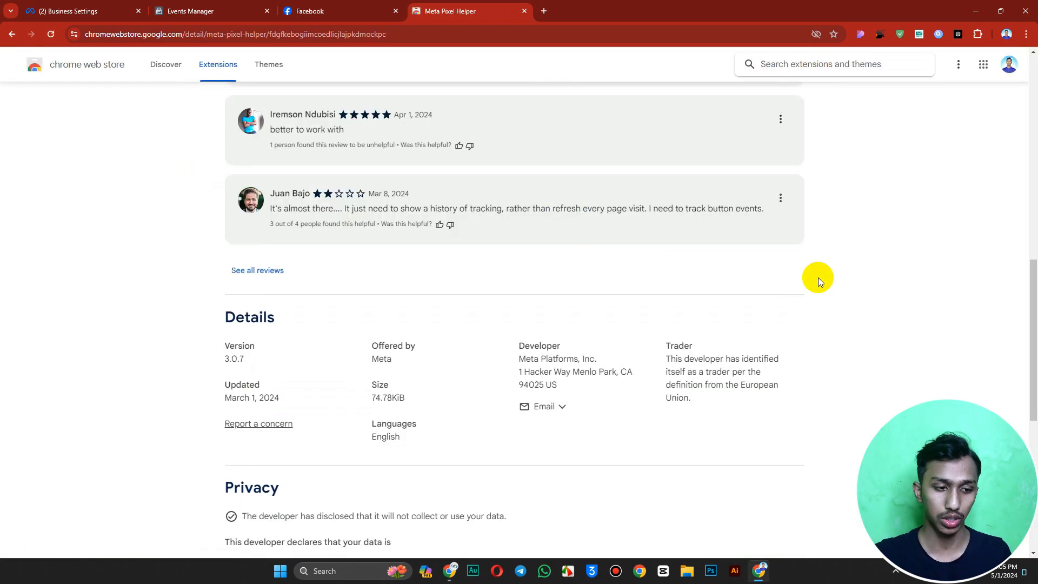
{"action": "scroll", "coordinate": [818, 278], "scroll_direction": "up", "scroll_amount": 12}
{"action": "left_click", "coordinate": [981, 37]}
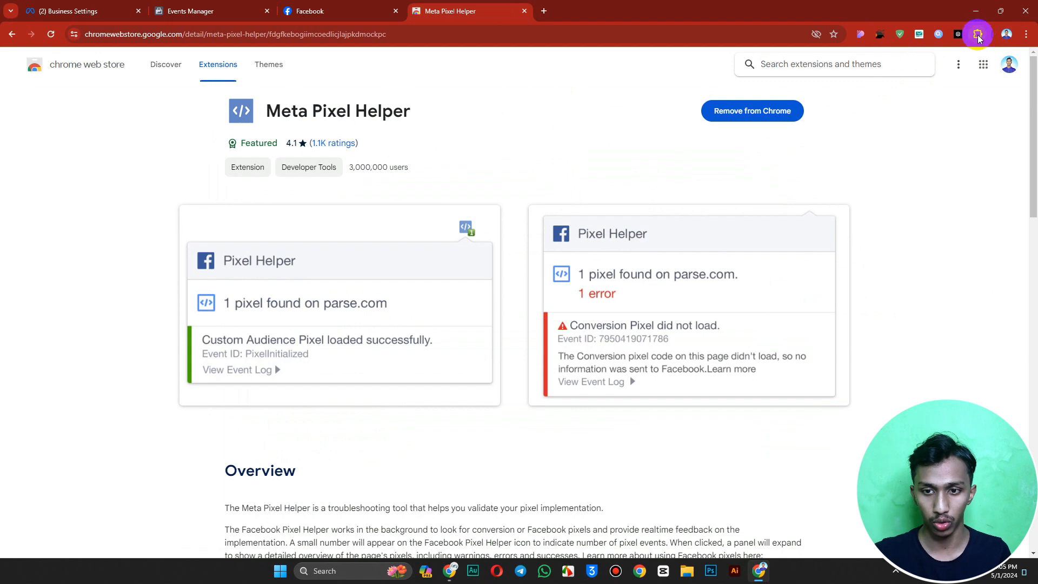
{"action": "left_click", "coordinate": [331, 7]}
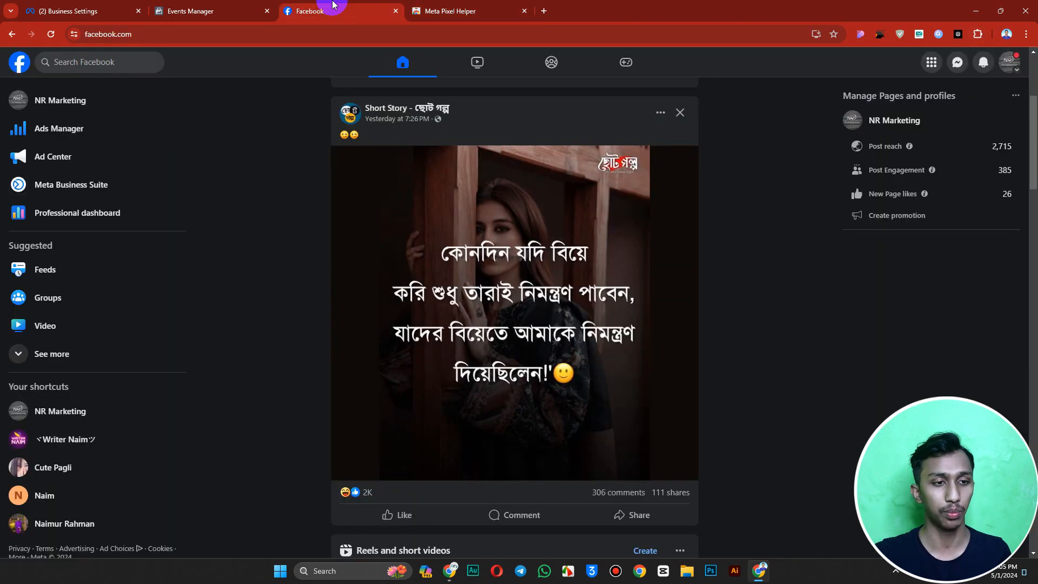
{"action": "scroll", "coordinate": [772, 162], "scroll_direction": "down", "scroll_amount": 5}
{"action": "left_click", "coordinate": [227, 16]}
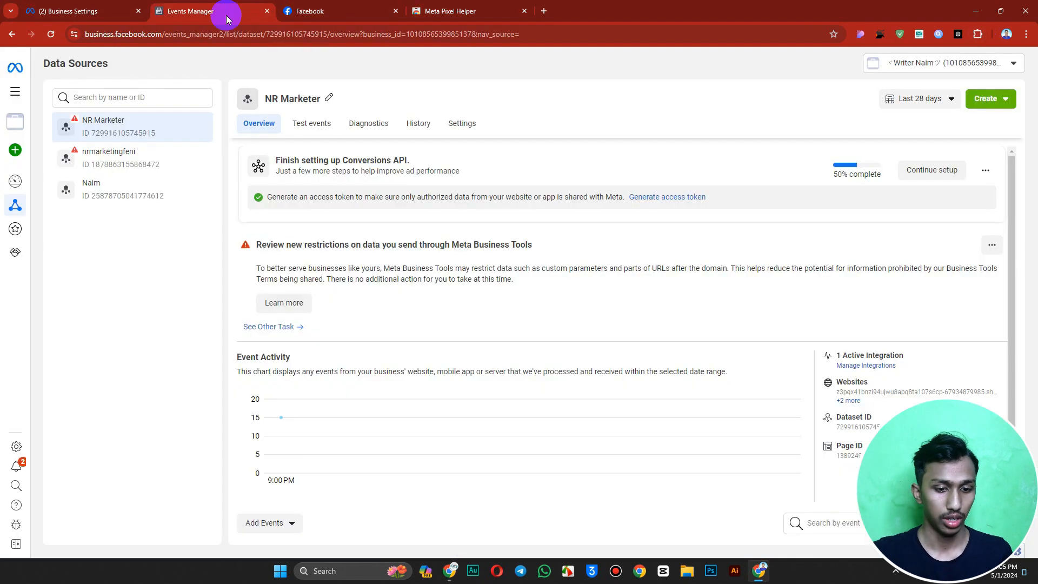
- Switch to Business settings and check the Brand Safety and Suitability section, leaving it collapsed
{"action": "left_click", "coordinate": [81, 11]}
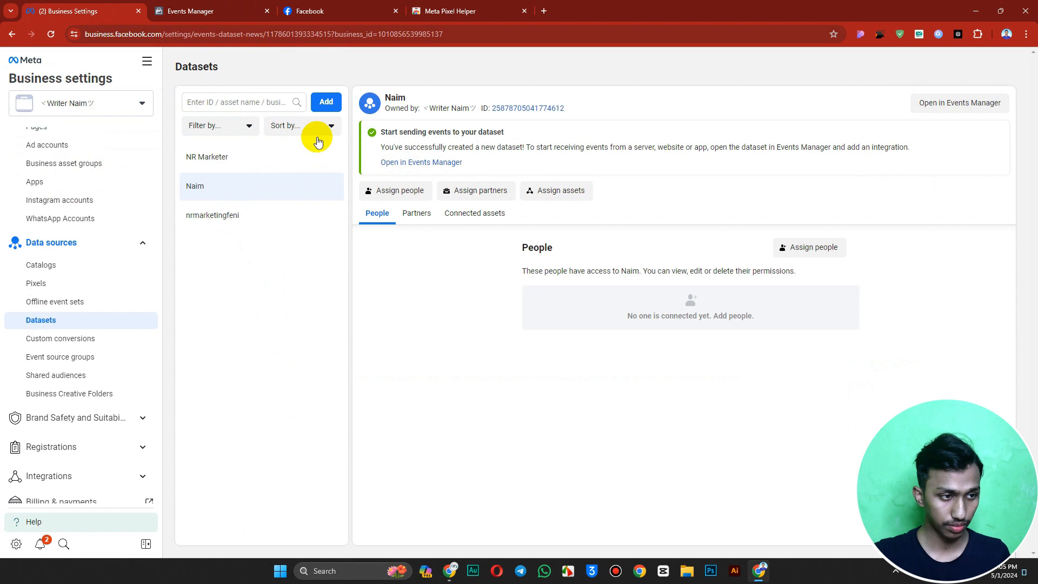
{"action": "scroll", "coordinate": [98, 276], "scroll_direction": "down", "scroll_amount": 3}
{"action": "left_click", "coordinate": [95, 273]}
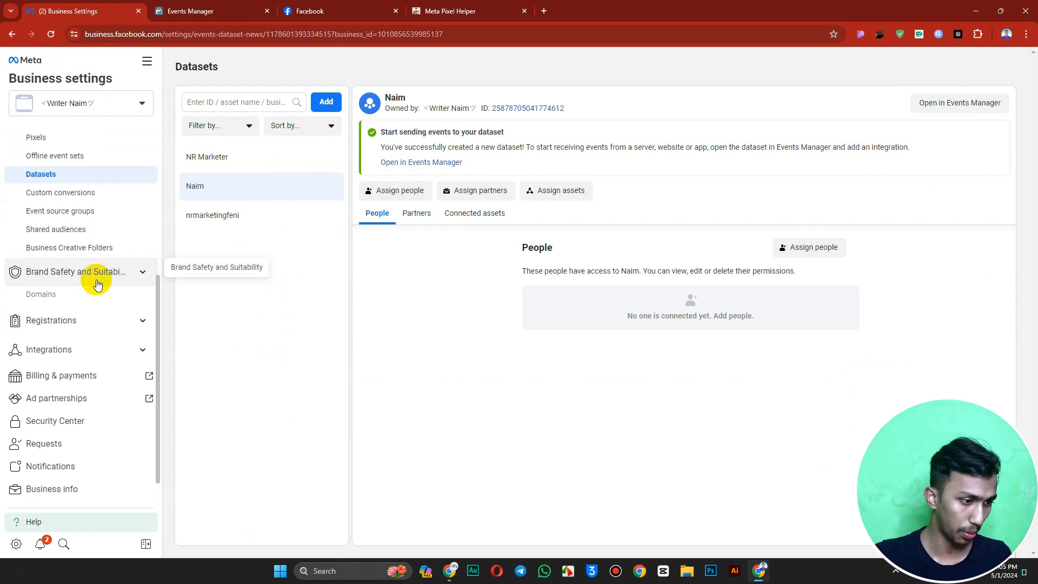
{"action": "left_click", "coordinate": [97, 282]}
{"action": "left_click", "coordinate": [69, 303]}
{"action": "left_click", "coordinate": [70, 303]}
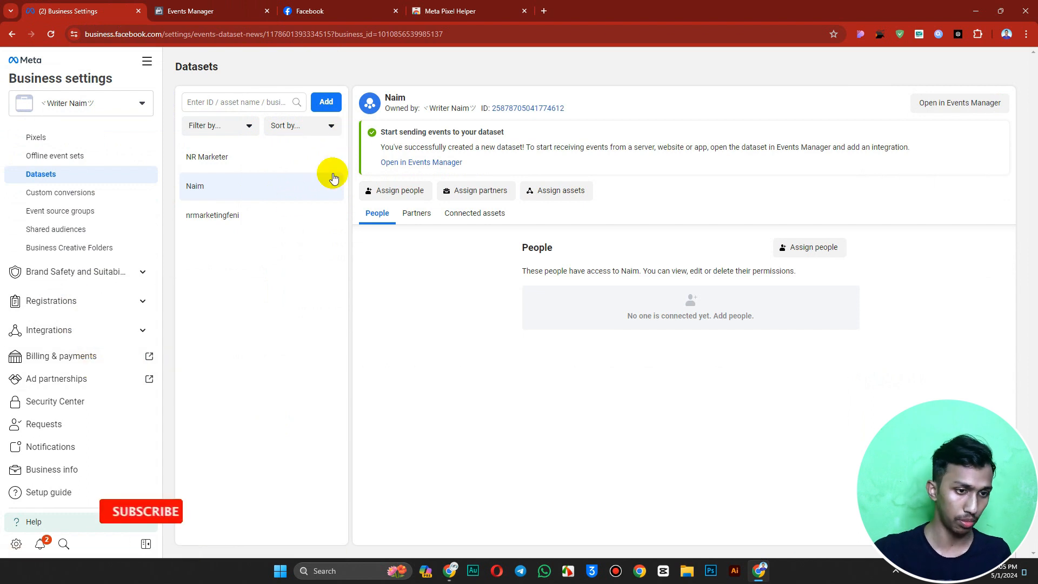
- Assign the account owner to the new dataset with full control through Manage events dataset
{"action": "left_click", "coordinate": [398, 194]}
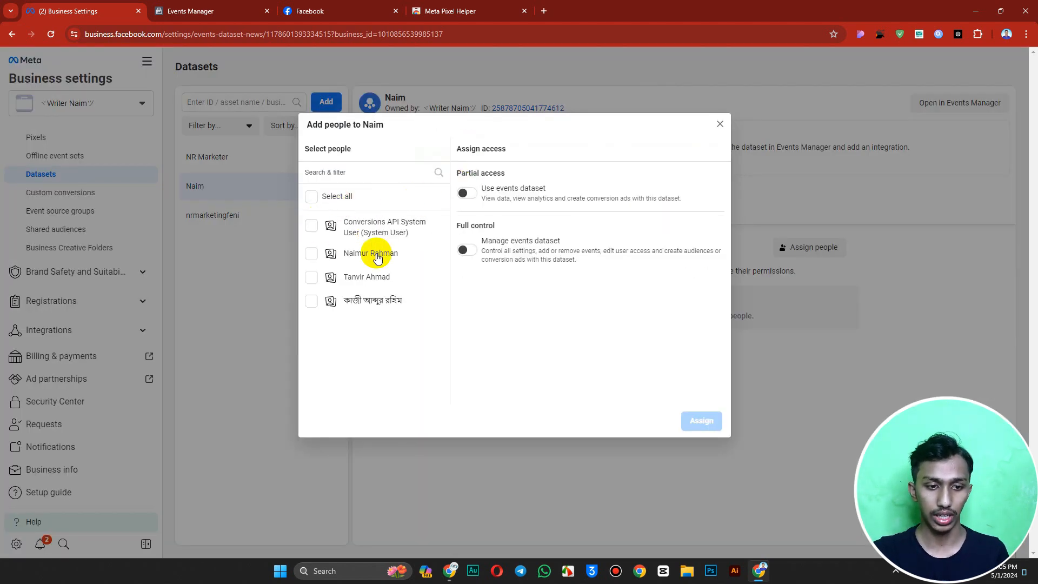
{"action": "left_click", "coordinate": [311, 254]}
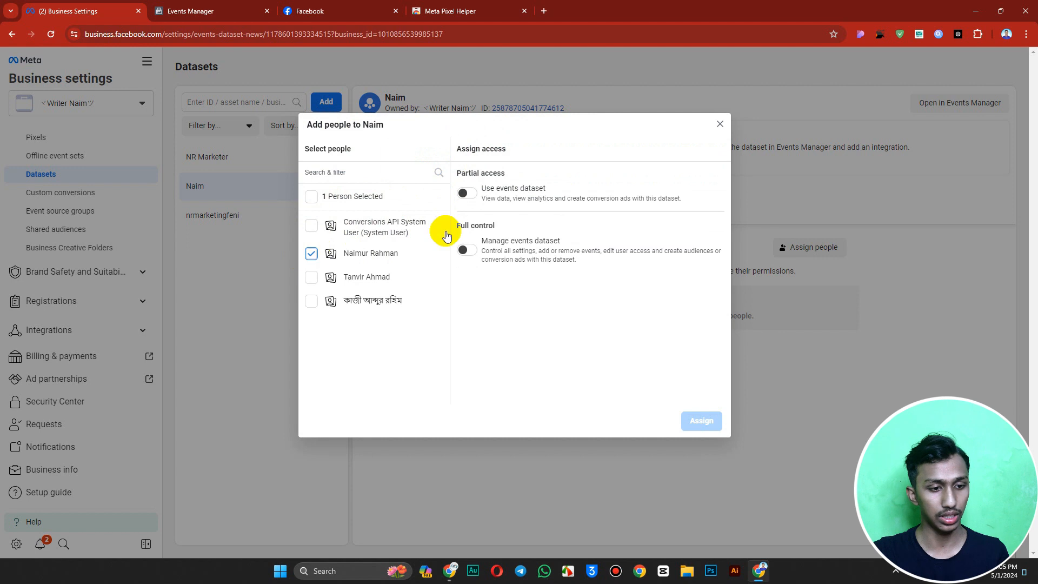
{"action": "left_click", "coordinate": [462, 194]}
{"action": "left_click", "coordinate": [471, 249]}
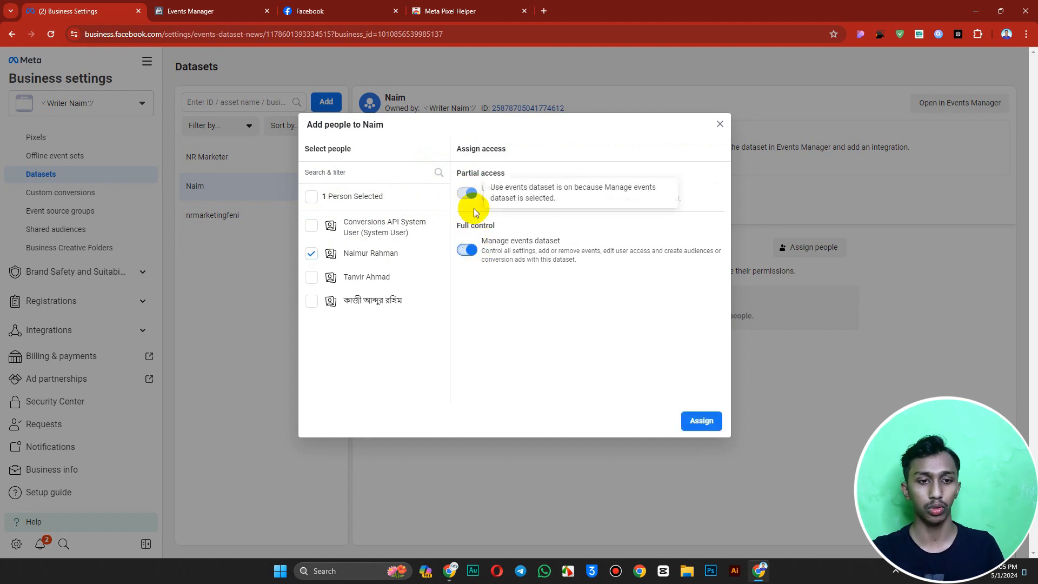
{"action": "left_click", "coordinate": [715, 425]}
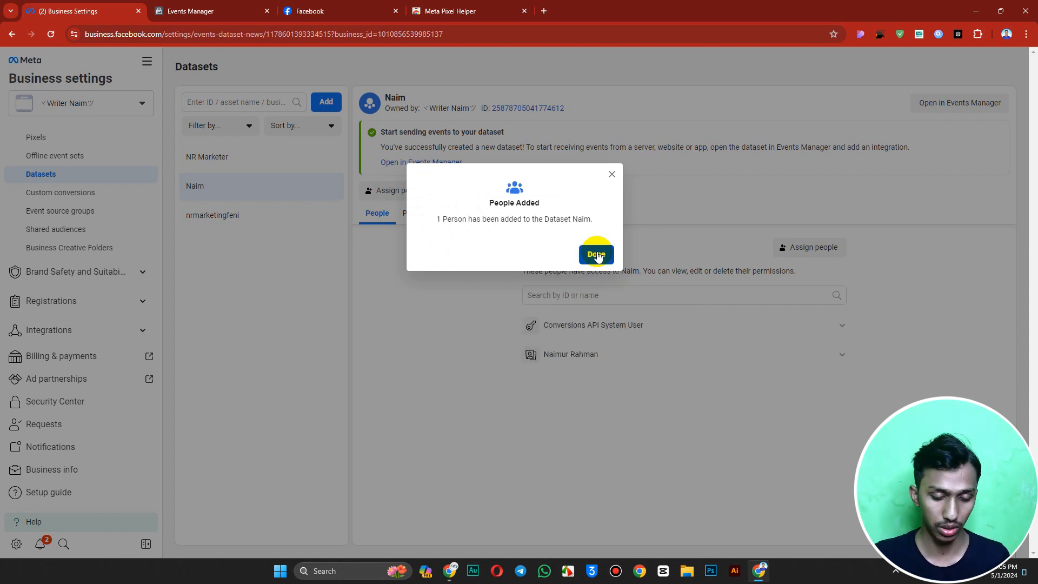
{"action": "left_click", "coordinate": [596, 253]}
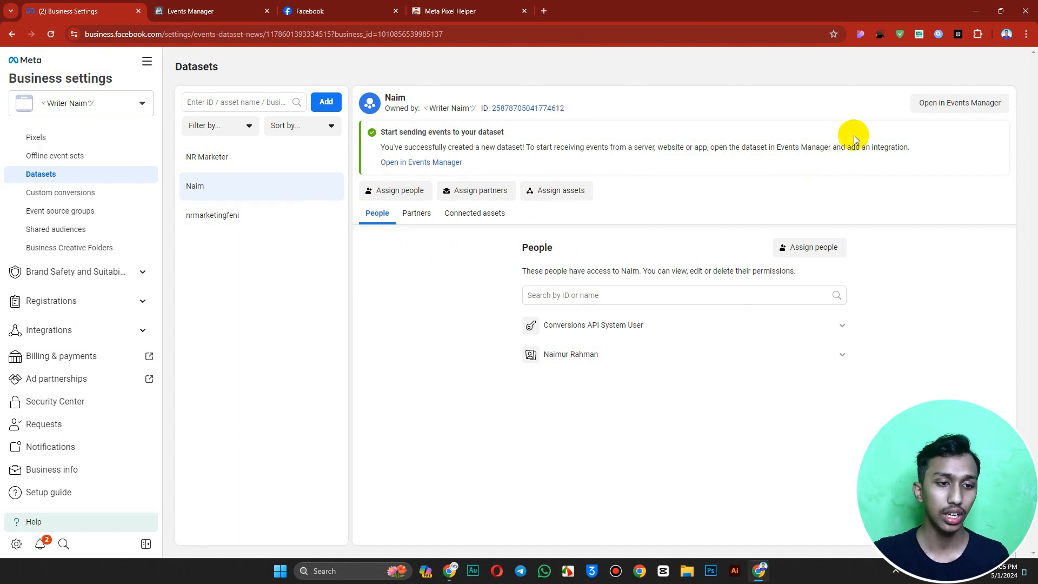
- Open the new dataset in Events Manager and close the older Events Manager page
{"action": "left_click", "coordinate": [928, 105]}
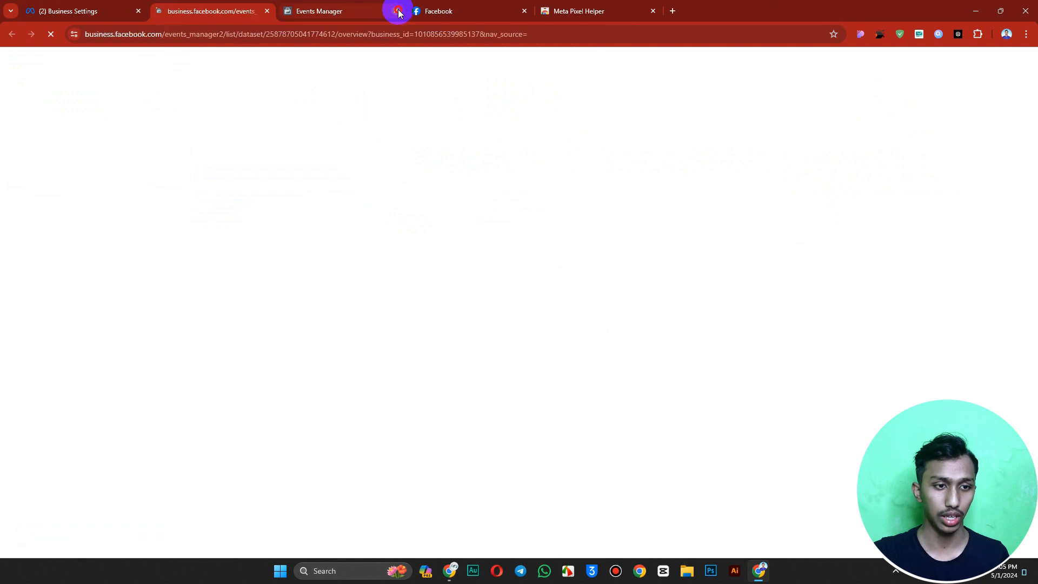
{"action": "left_click", "coordinate": [396, 11]}
{"action": "left_click", "coordinate": [115, 8]}
{"action": "left_click", "coordinate": [957, 111]}
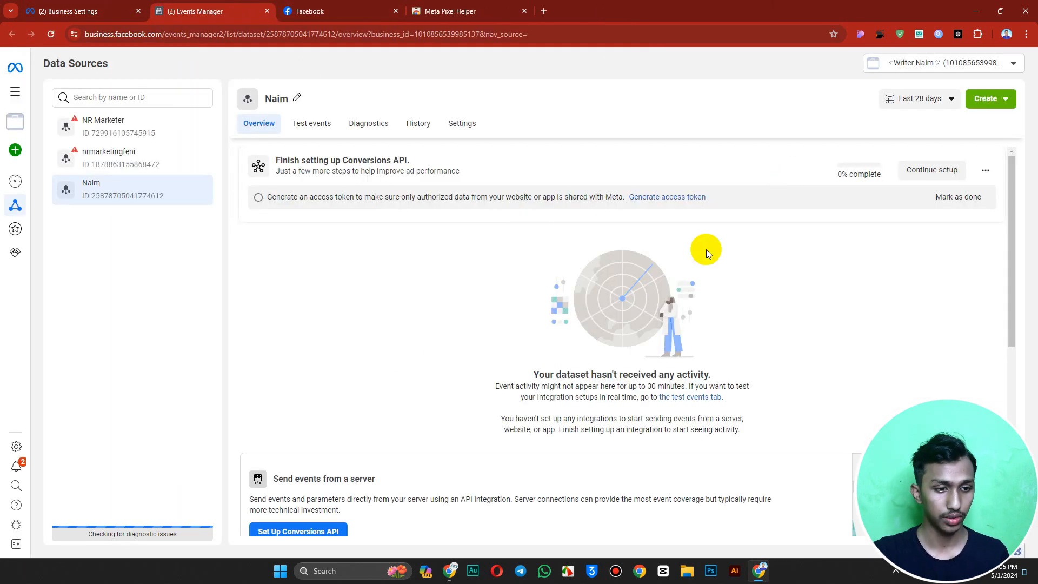
- View the base code page of the new dataset's manual Meta Pixel setup again, and leave the setup
{"action": "scroll", "coordinate": [281, 395], "scroll_direction": "down", "scroll_amount": 7}
{"action": "left_click", "coordinate": [281, 325]}
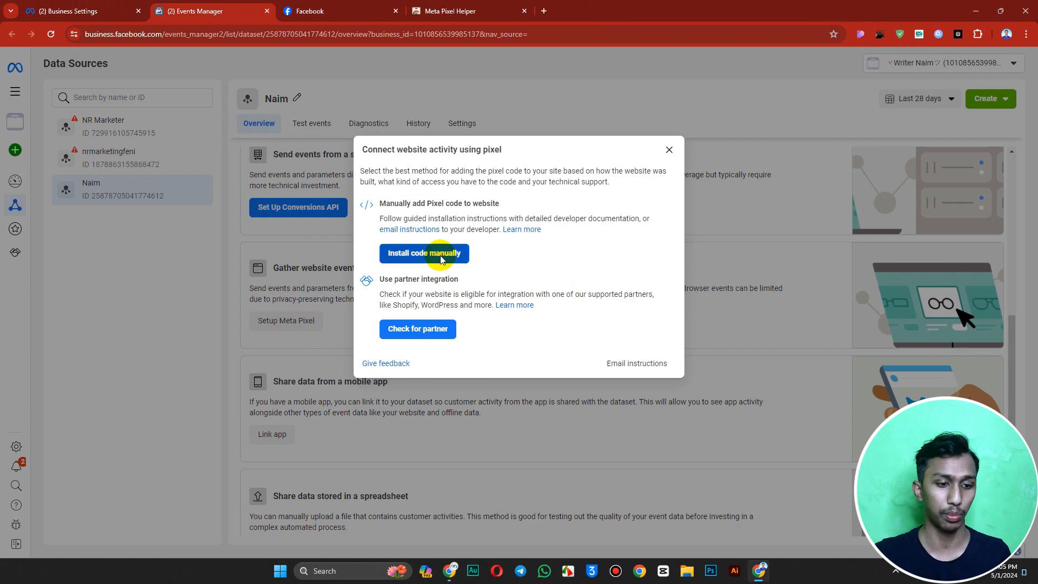
{"action": "left_click", "coordinate": [438, 257]}
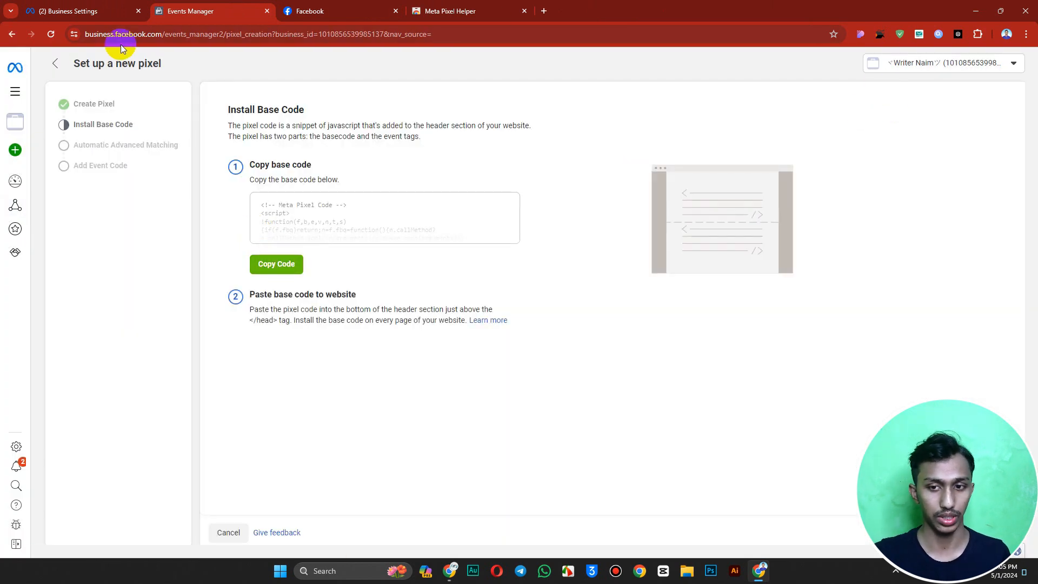
{"action": "left_click", "coordinate": [55, 63]}
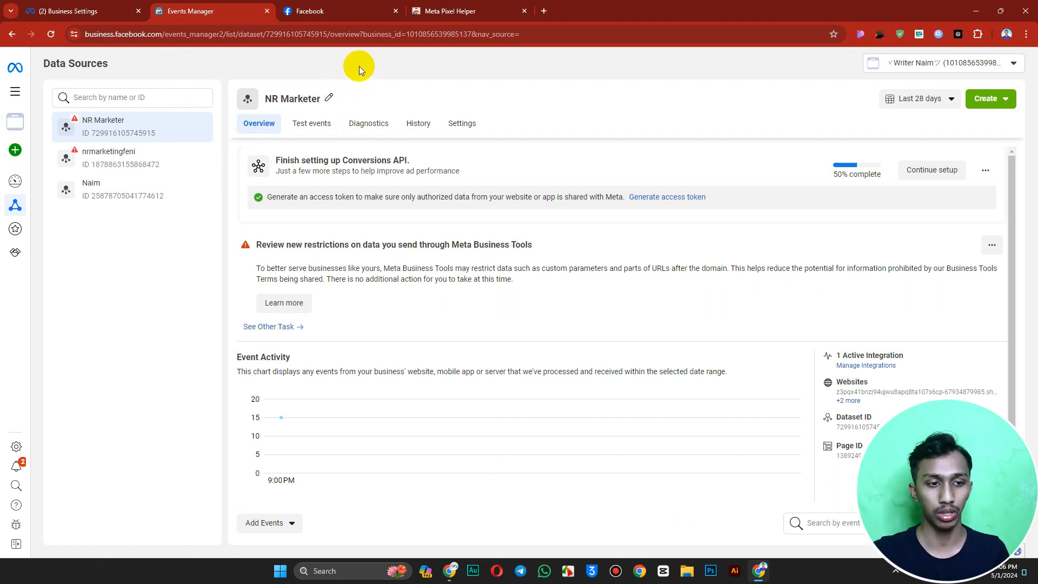
- Switch to the Meta Pixel Helper store page and check the browser's list of installed extensions
{"action": "left_click", "coordinate": [342, 6]}
{"action": "left_click", "coordinate": [454, 8]}
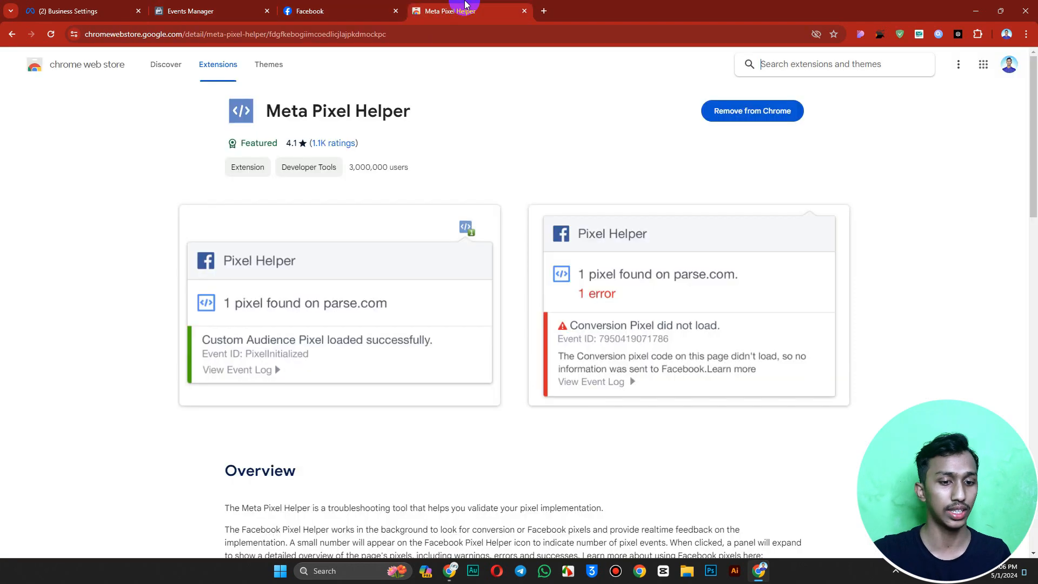
{"action": "left_click", "coordinate": [978, 34]}
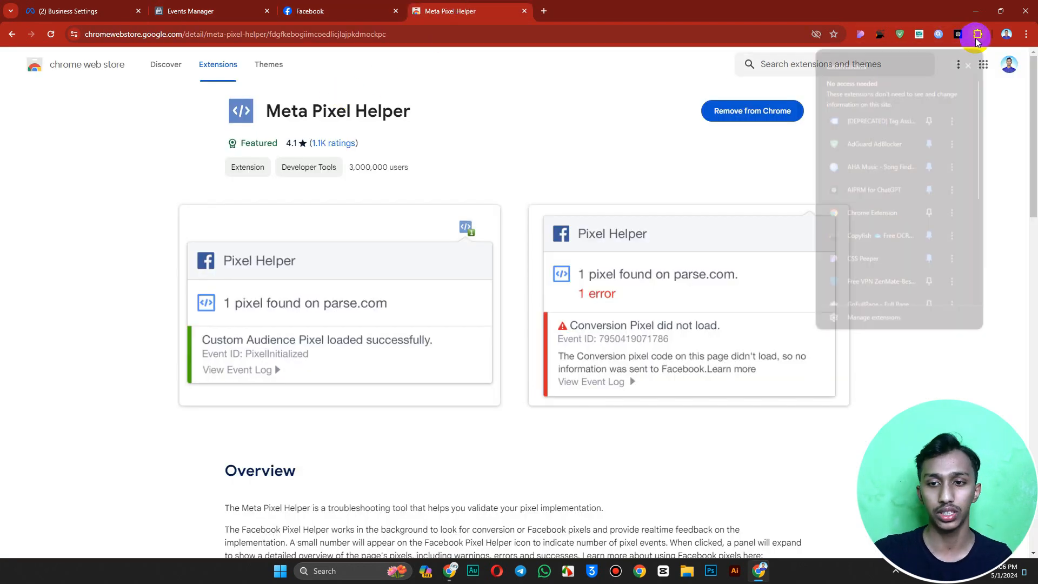
{"action": "left_click", "coordinate": [978, 37]}
{"action": "left_click", "coordinate": [352, 11]}
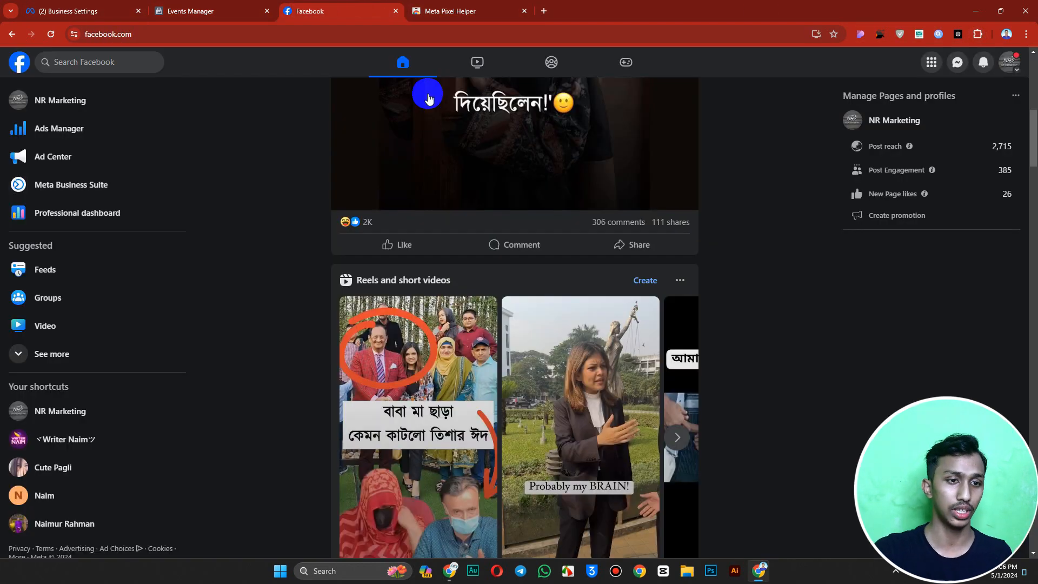
{"action": "scroll", "coordinate": [463, 246], "scroll_direction": "down", "scroll_amount": 4}
{"action": "scroll", "coordinate": [462, 245], "scroll_direction": "down", "scroll_amount": 10}
- Switch to Events Manager and show the All tools list to locate Business settings
{"action": "left_click", "coordinate": [222, 11]}
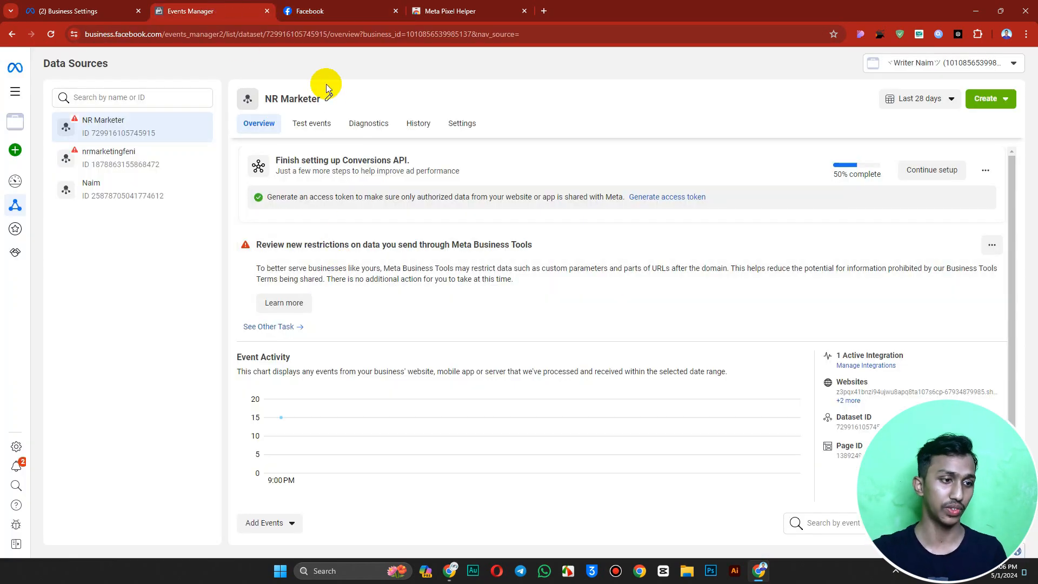
{"action": "mouse_move", "coordinate": [12, 204]}
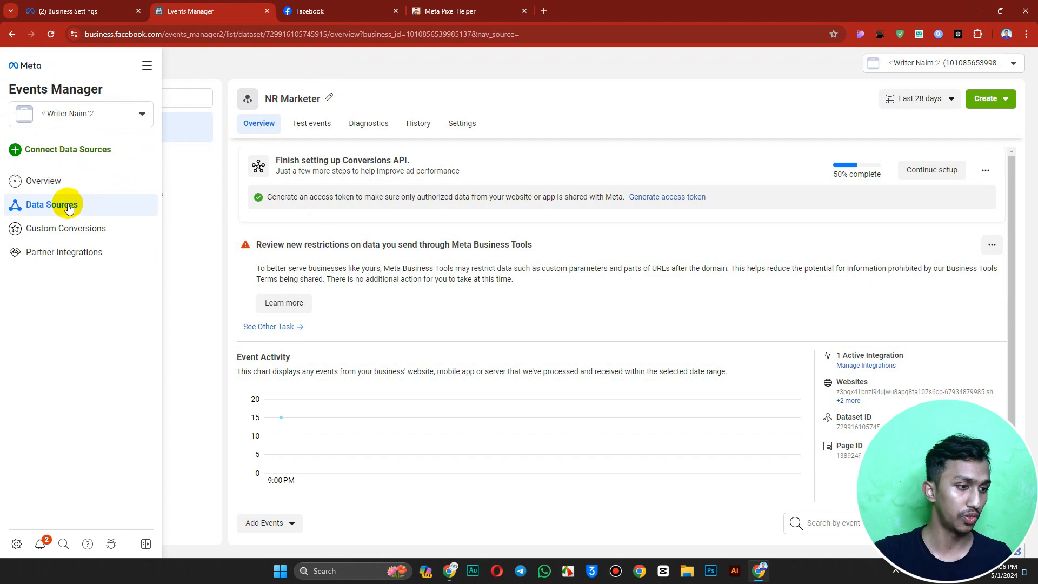
{"action": "left_click", "coordinate": [144, 73]}
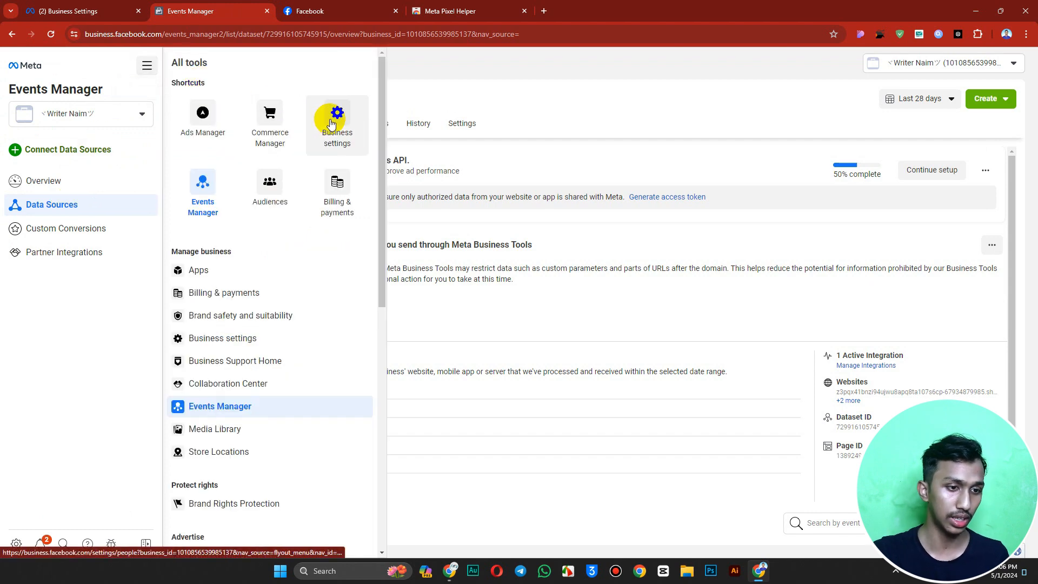
- View the Pixels page under Data sources in Business settings, and return to Datasets
{"action": "left_click", "coordinate": [58, 8]}
{"action": "scroll", "coordinate": [70, 260], "scroll_direction": "up", "scroll_amount": 4}
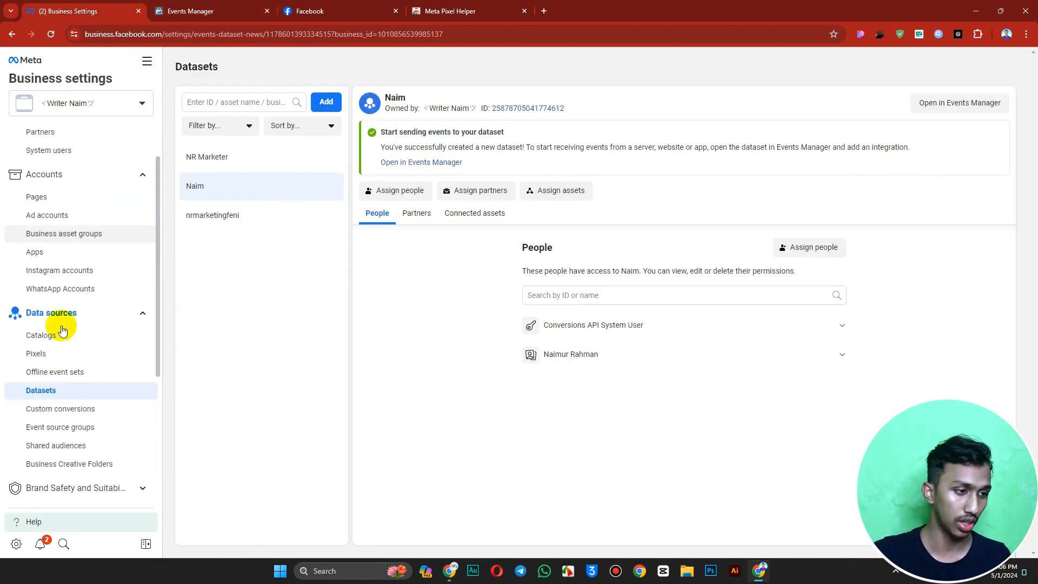
{"action": "left_click", "coordinate": [54, 354]}
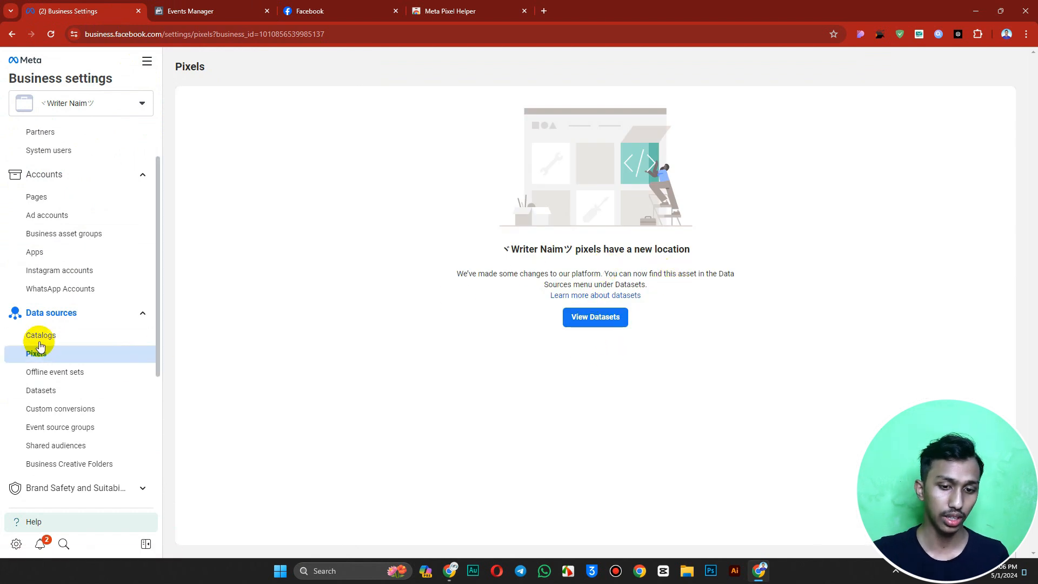
{"action": "left_click", "coordinate": [63, 396]}
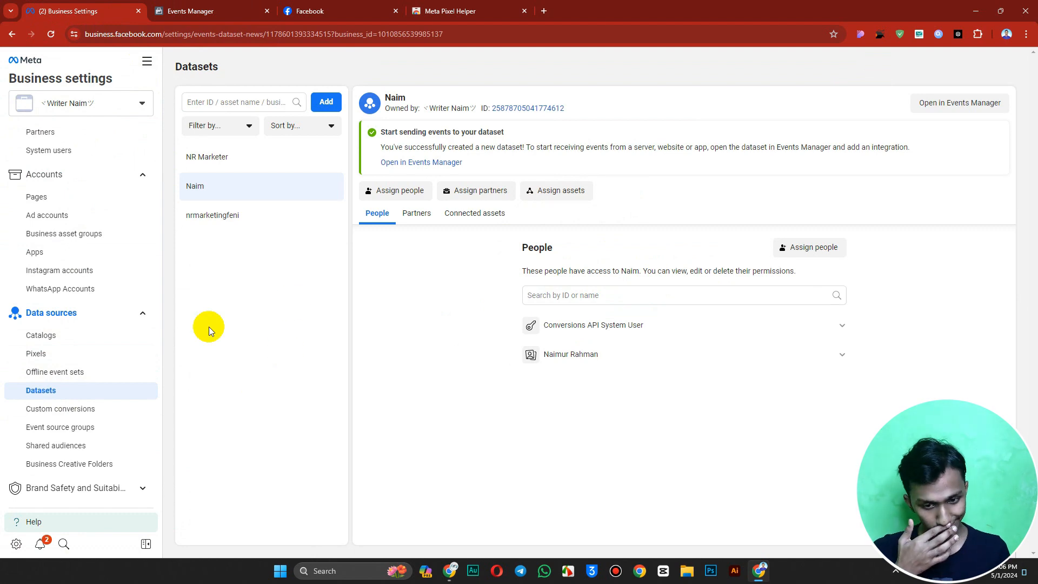
{"action": "left_click", "coordinate": [319, 7]}
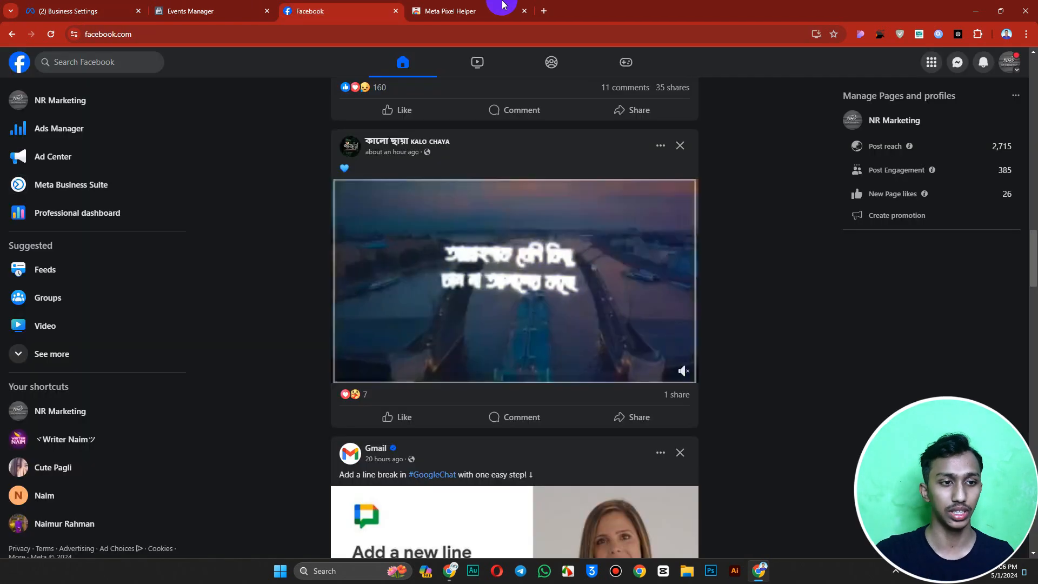
{"action": "left_click", "coordinate": [468, 9]}
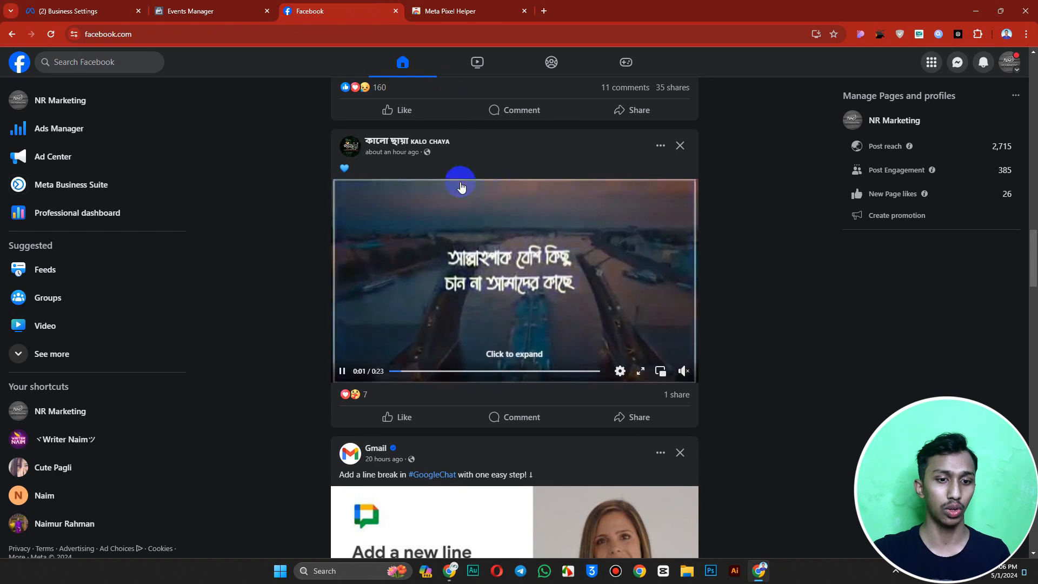
{"action": "scroll", "coordinate": [461, 181], "scroll_direction": "down", "scroll_amount": 7}
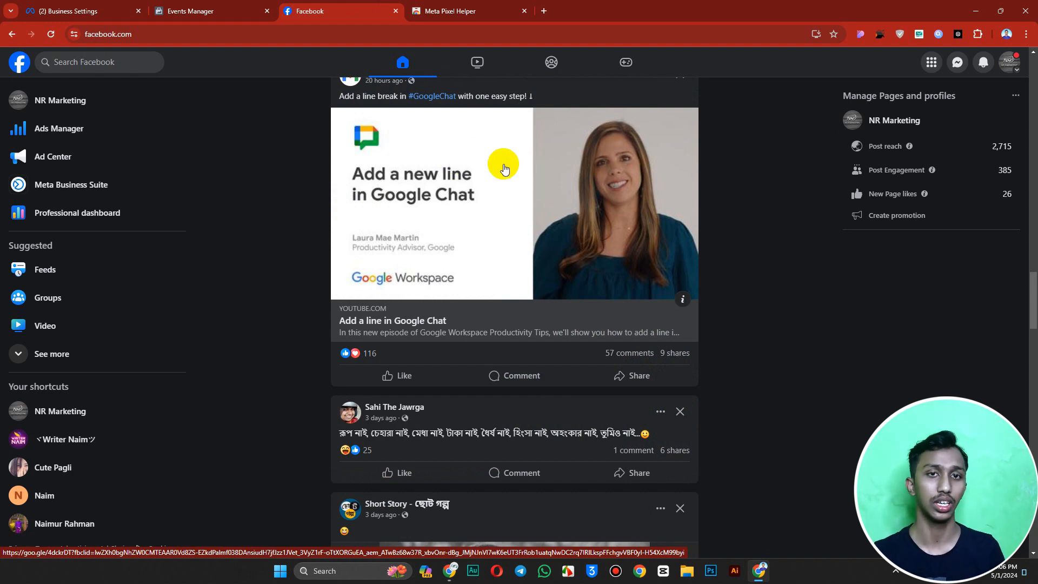
{"action": "left_click", "coordinate": [433, 99]}
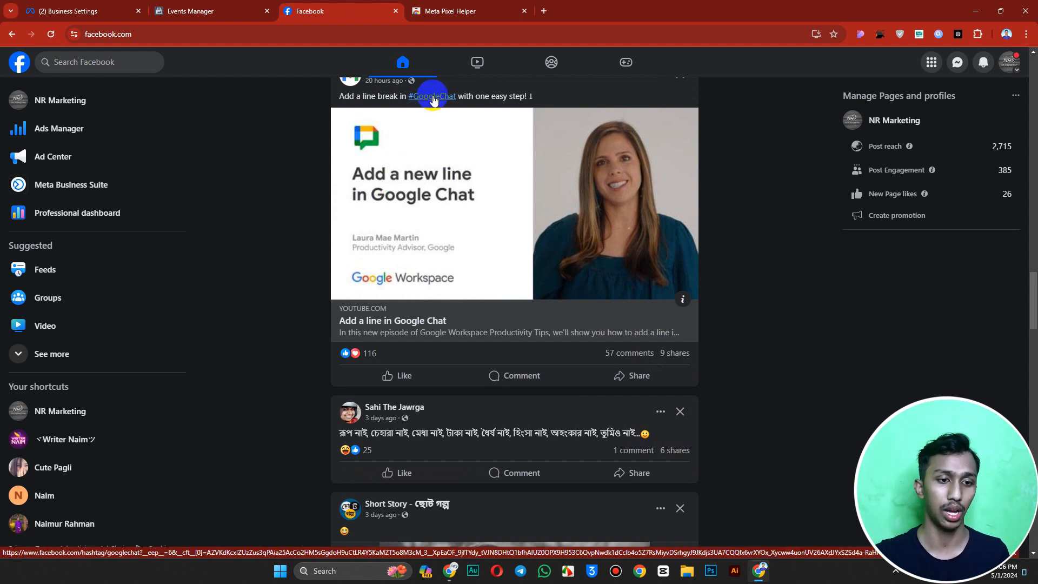
{"action": "left_click", "coordinate": [183, 10]}
{"action": "left_click", "coordinate": [59, 10]}
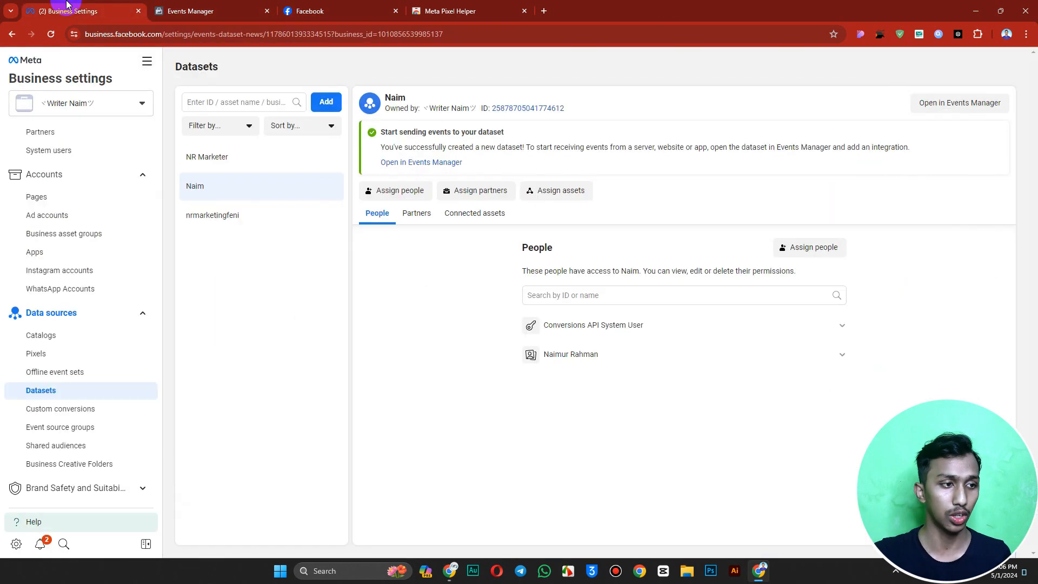
{"action": "left_click", "coordinate": [334, 6]}
{"action": "left_click", "coordinate": [487, 11]}
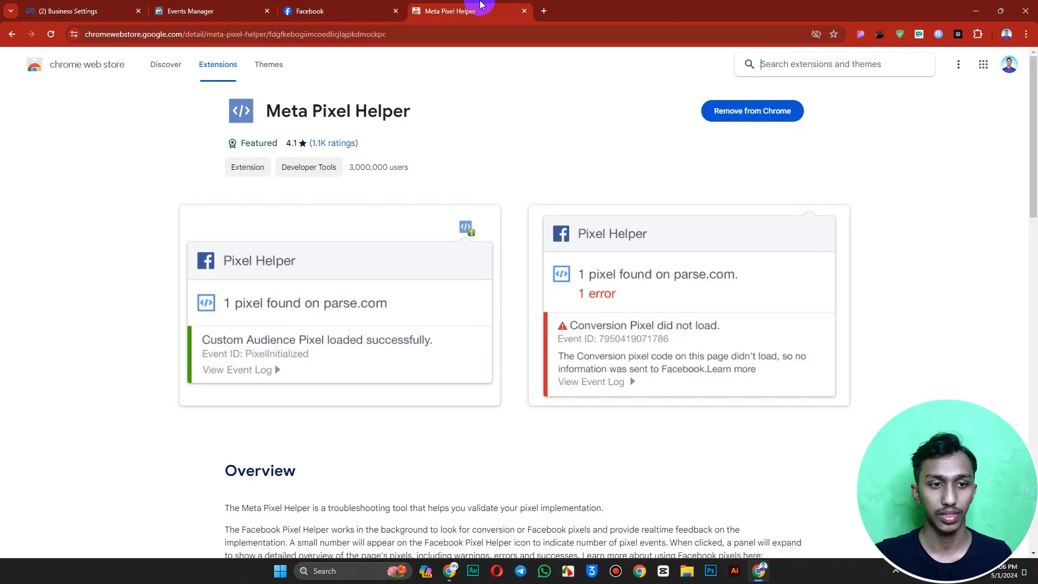
{"action": "left_click", "coordinate": [544, 10]}
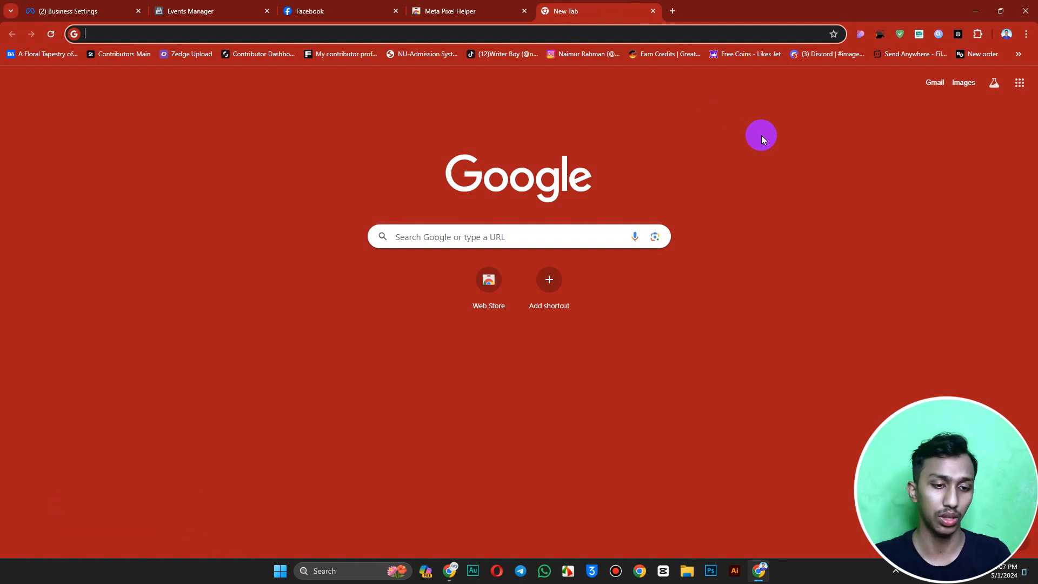
{"action": "left_click", "coordinate": [442, 11]}
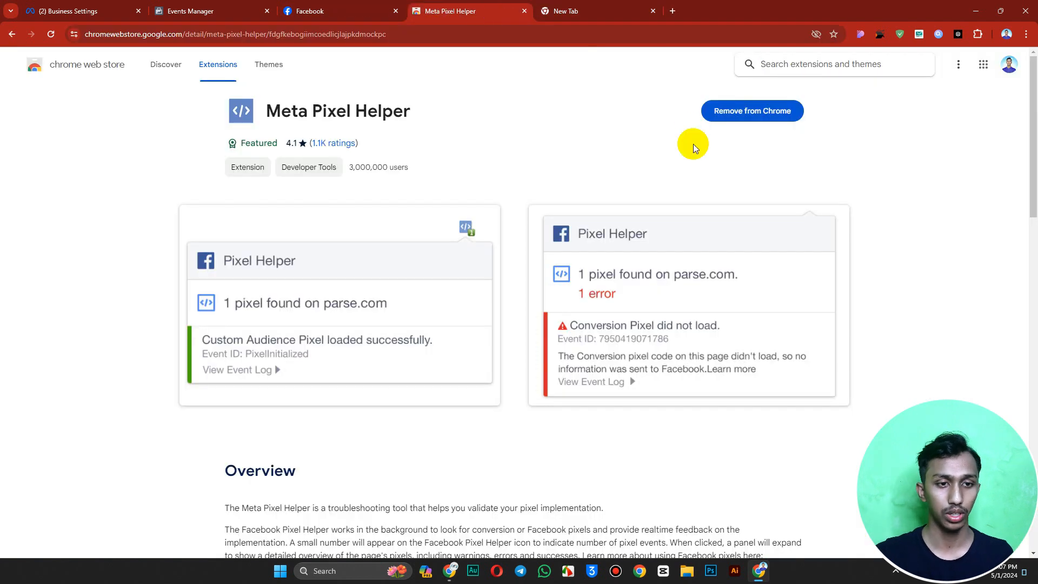